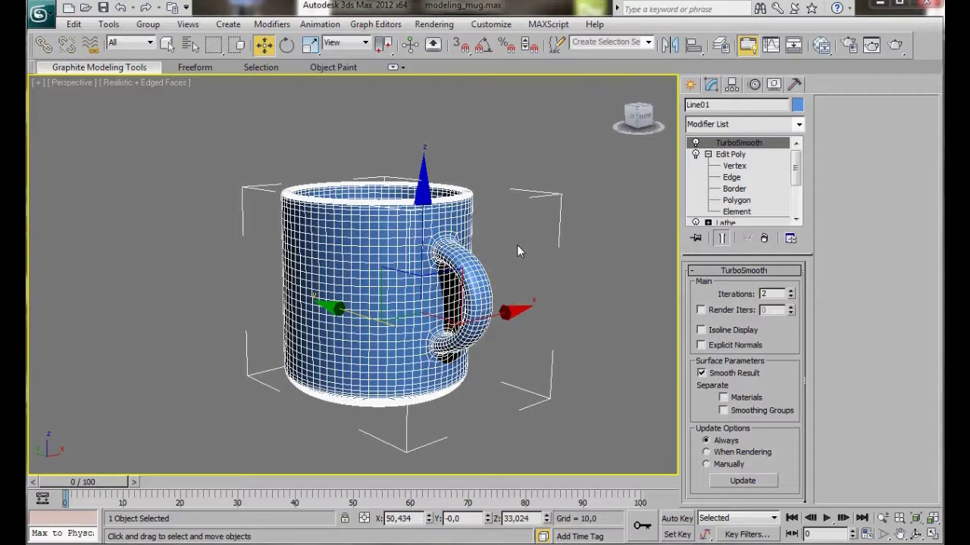
Step: In Render Setup, keep mental ray Renderer as the production renderer, then close the dialog
click(432, 24)
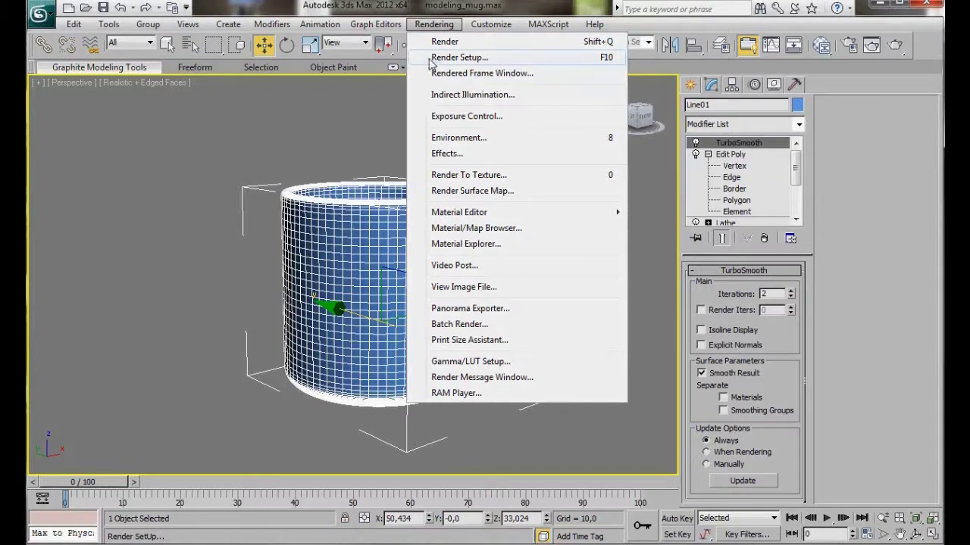
click(438, 60)
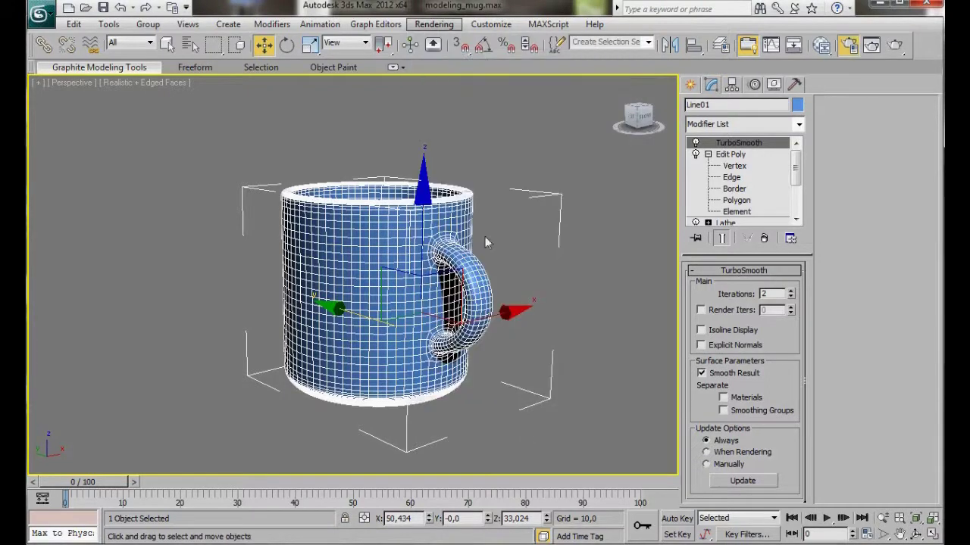
drag(449, 436, 444, 129)
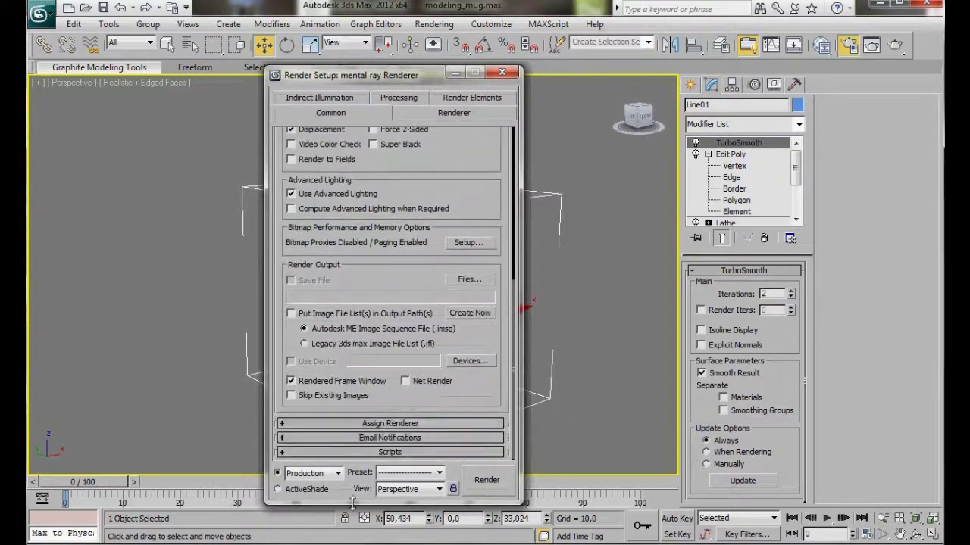
click(285, 424)
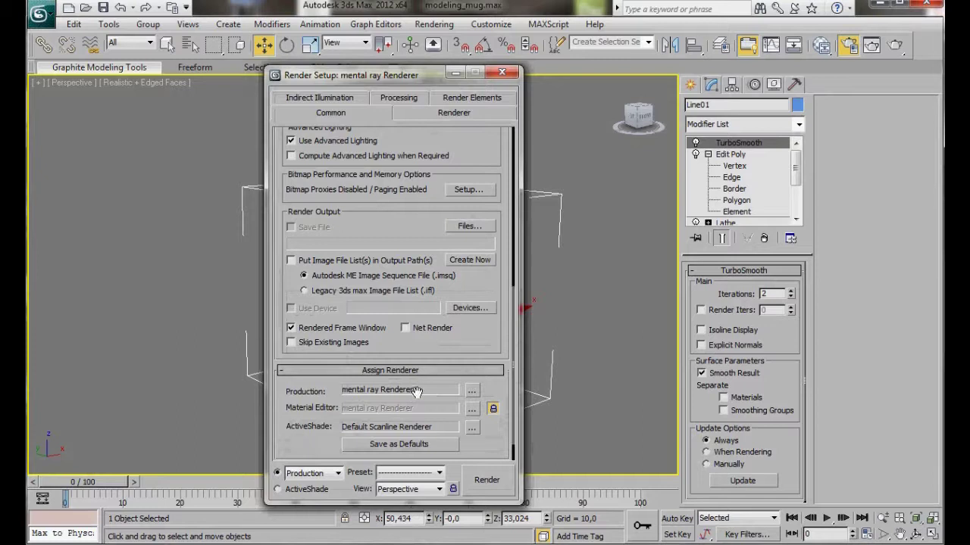
click(471, 396)
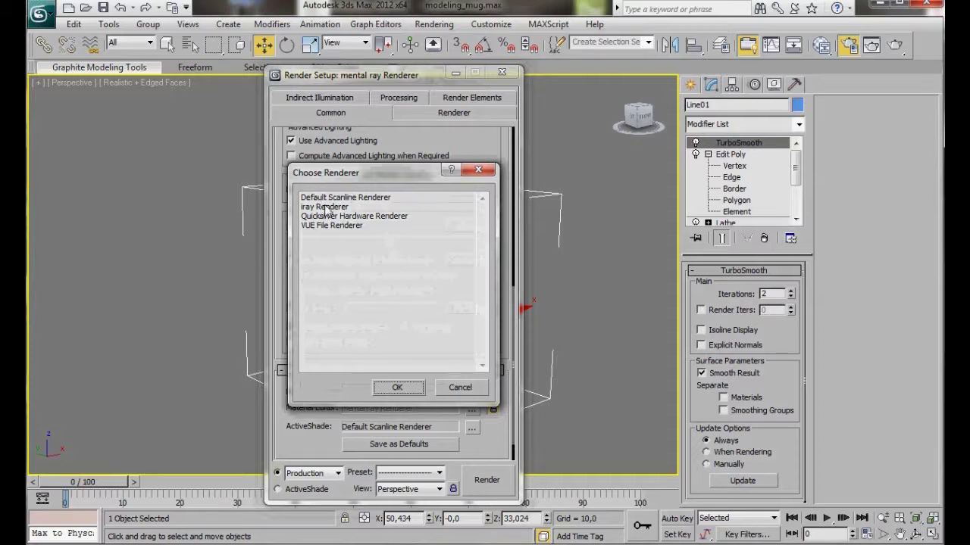
click(400, 389)
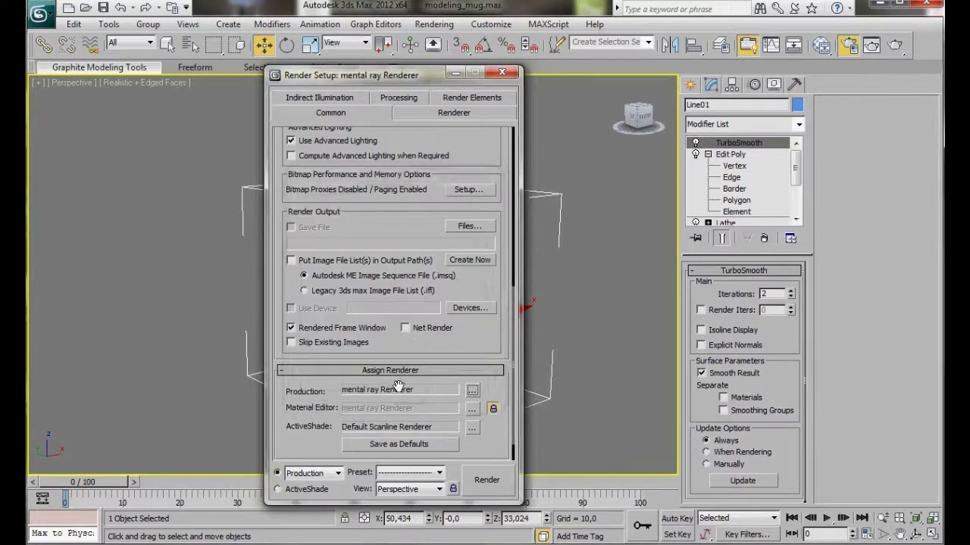
click(498, 75)
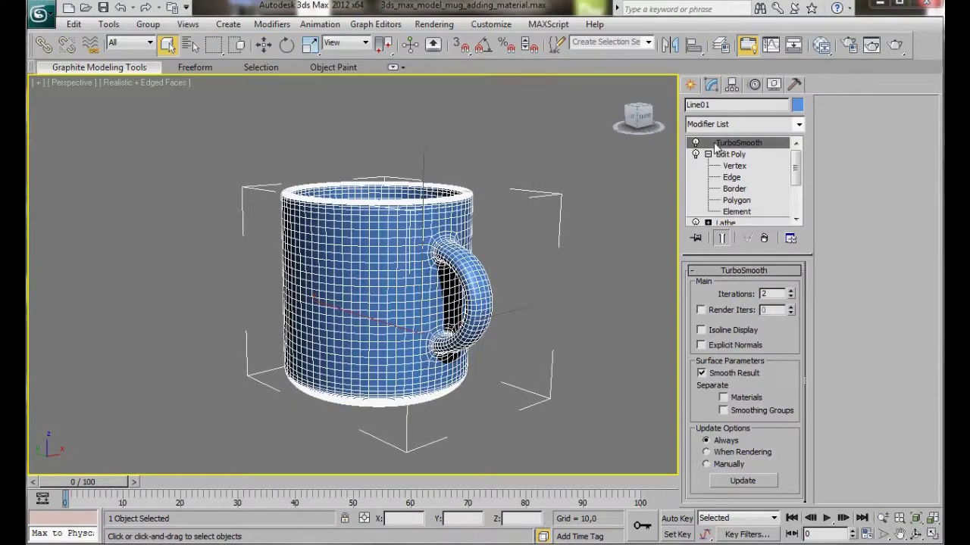
Step: Delete the mug's TurboSmooth modifier, convert the mug to Editable Poly, and reselect it
click(764, 239)
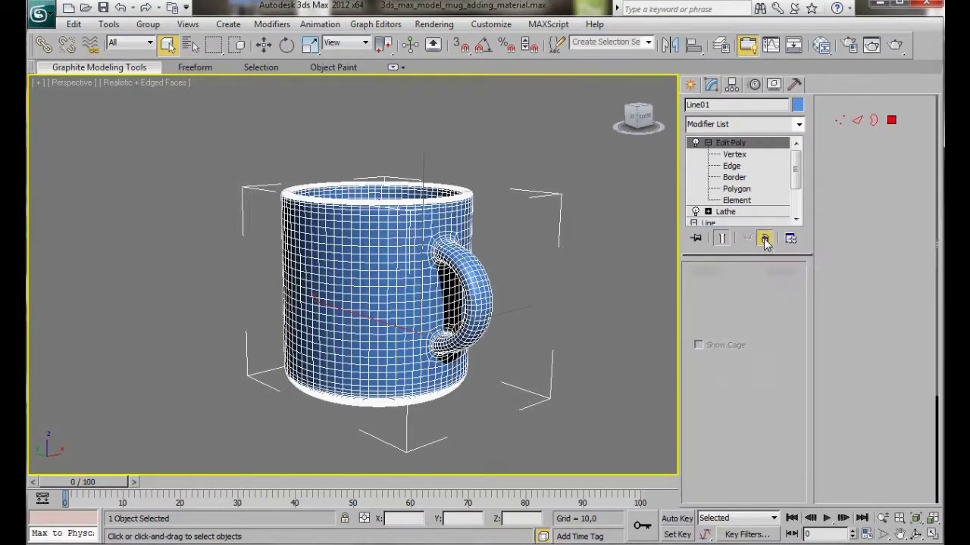
right_click(364, 291)
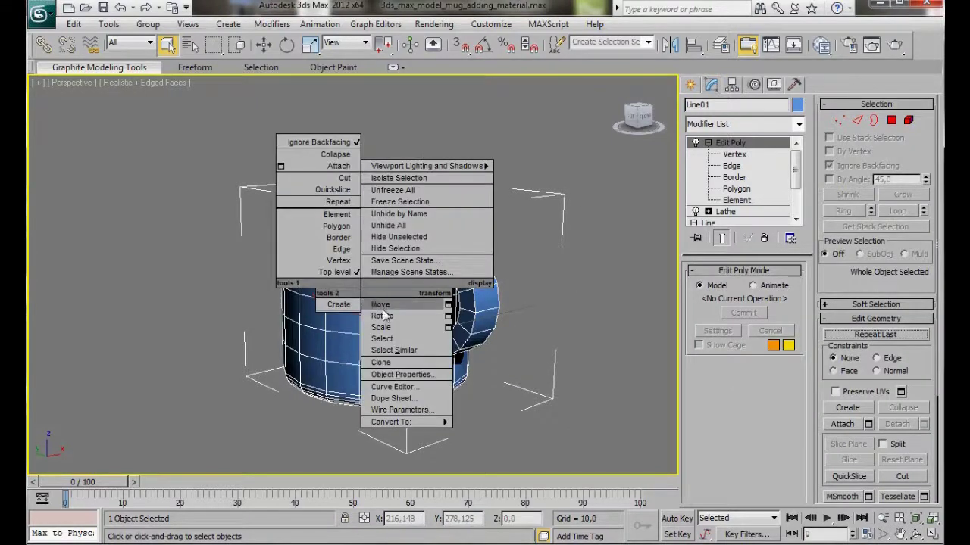
mouse_move(409, 422)
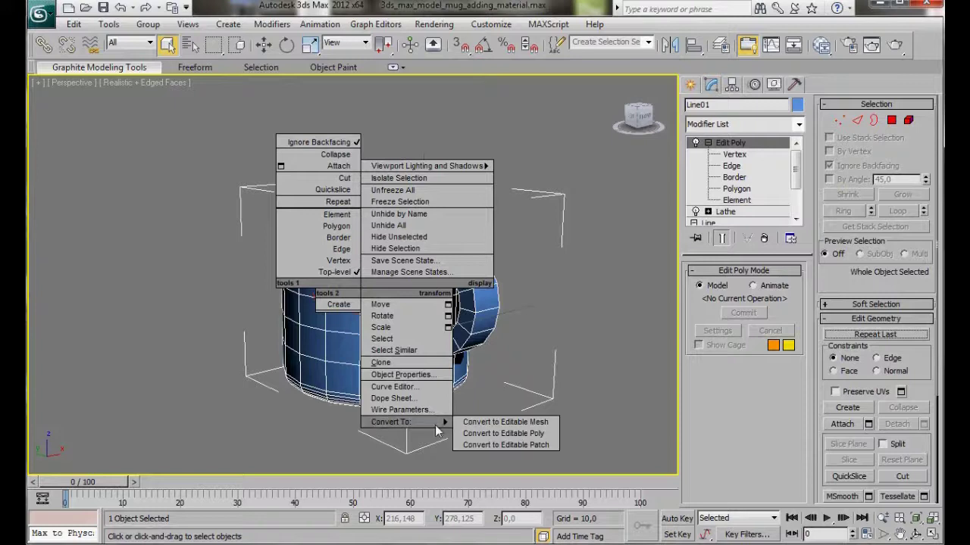
click(503, 434)
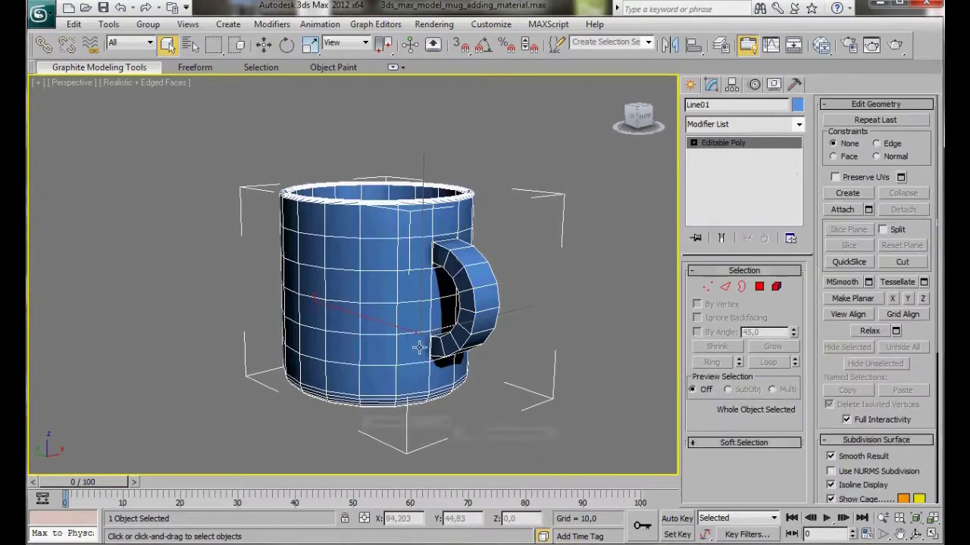
click(248, 273)
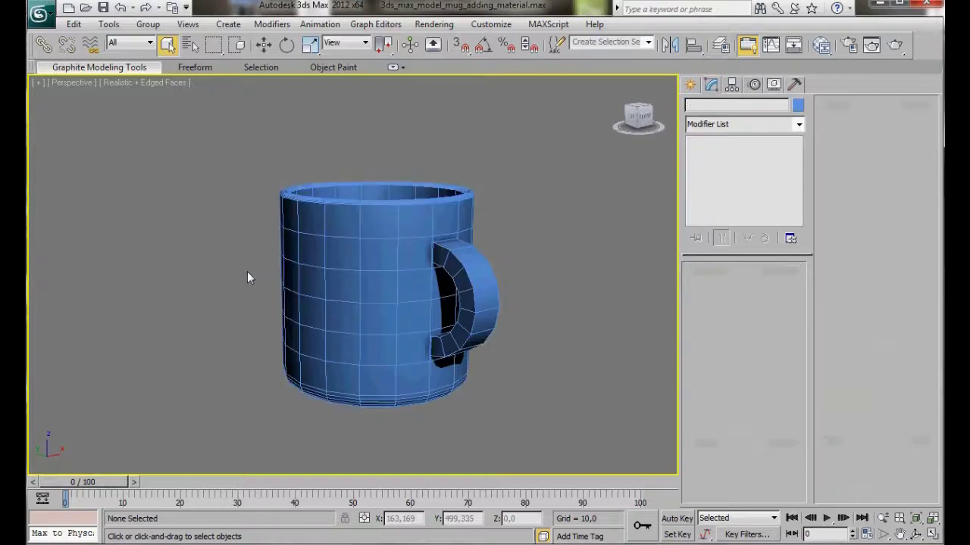
click(290, 278)
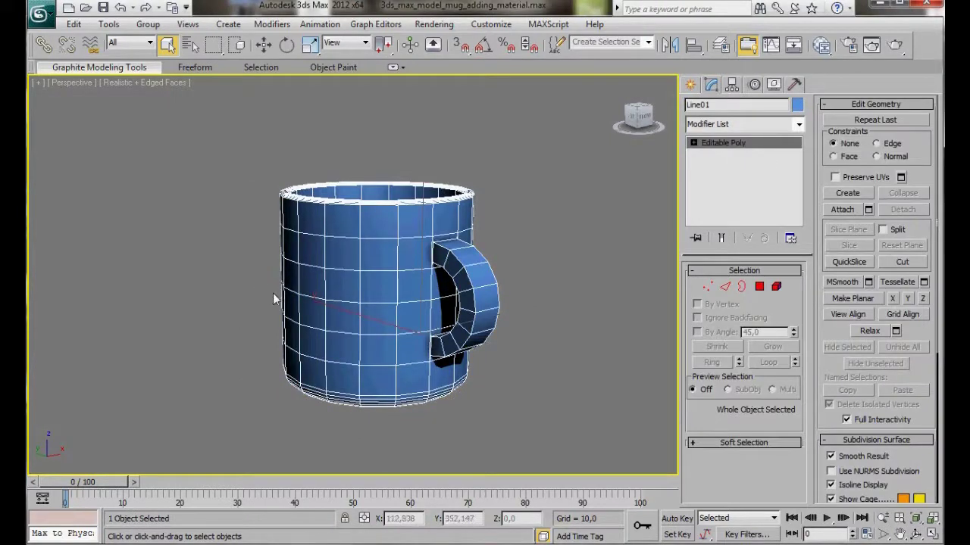
Step: From below the mug, select the 18 polygons around the base's centre vertex
key(m)
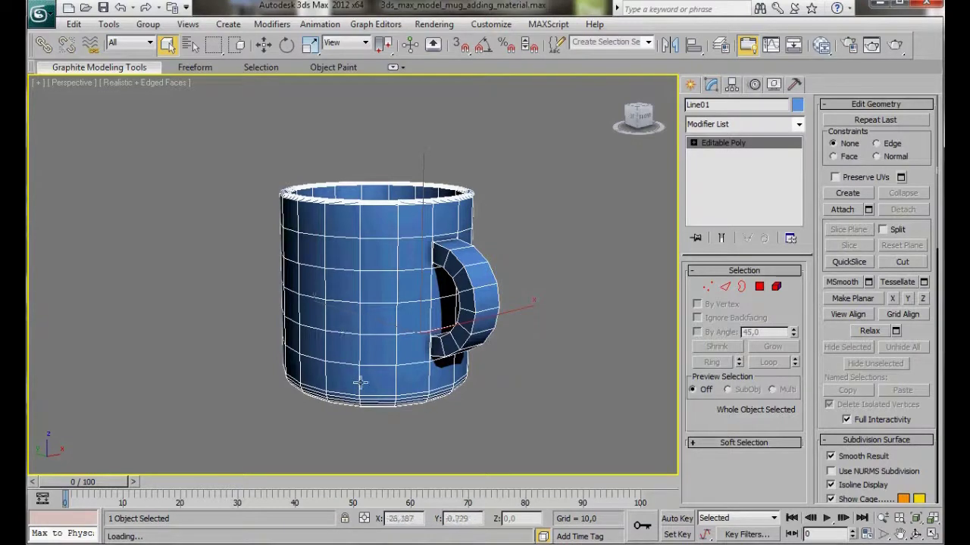
alt+middle_drag(375, 338, 341, 194)
scroll(381, 335, up, 8)
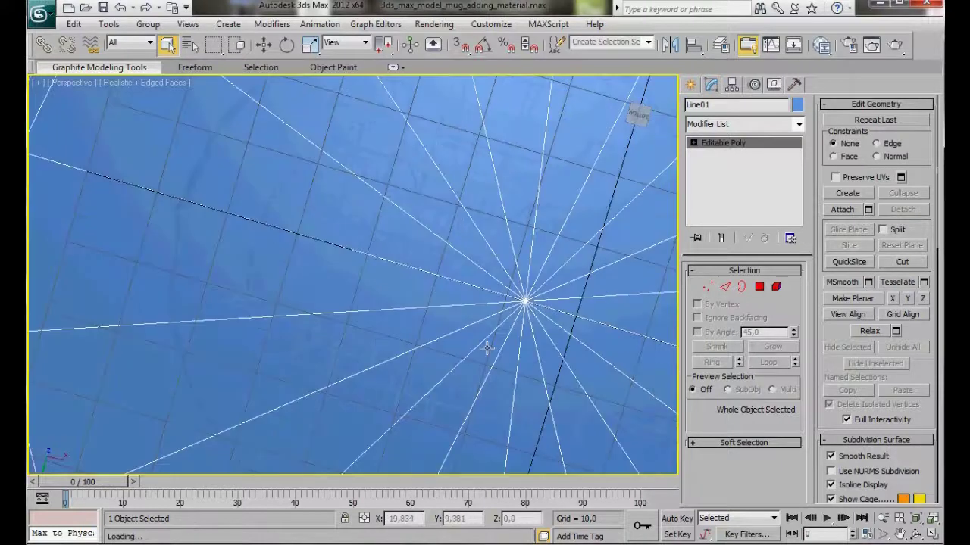
middle_drag(488, 348, 417, 353)
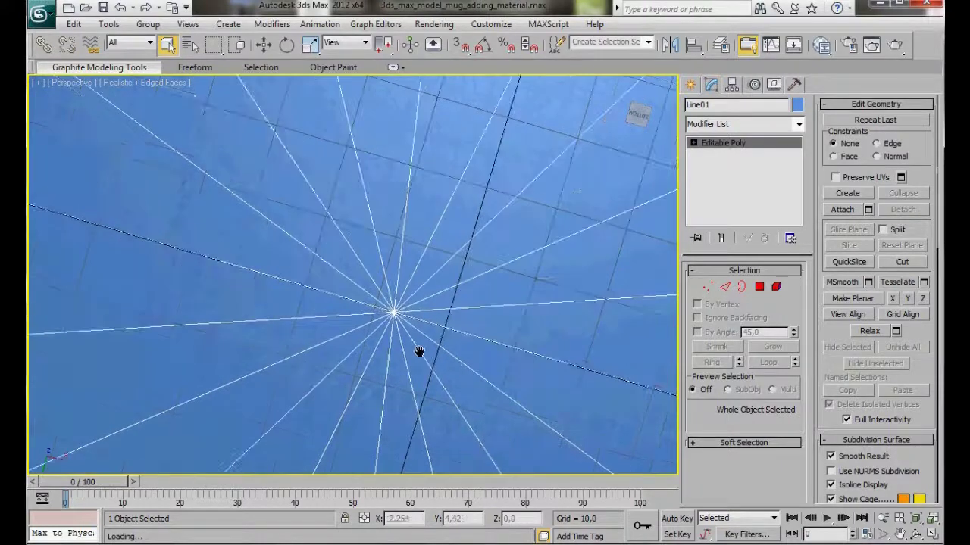
click(707, 288)
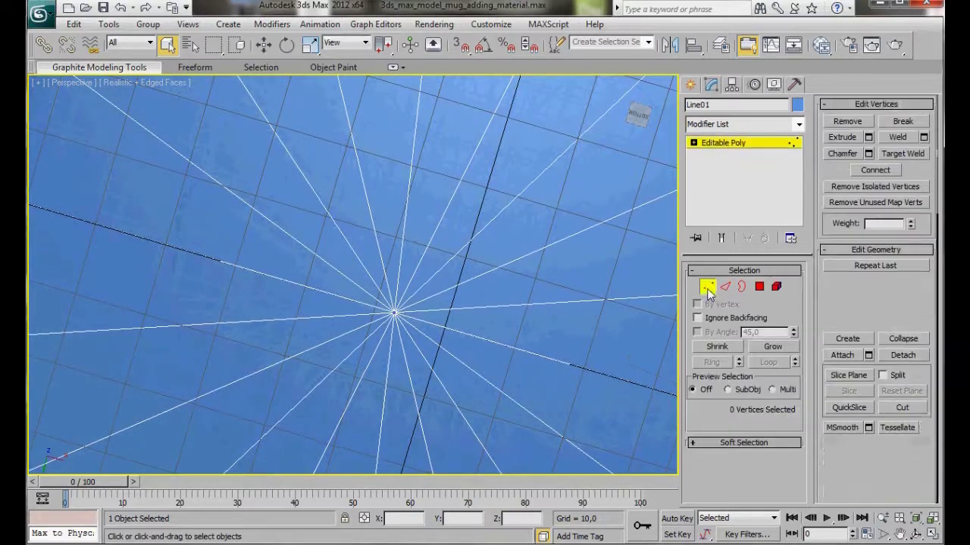
click(394, 312)
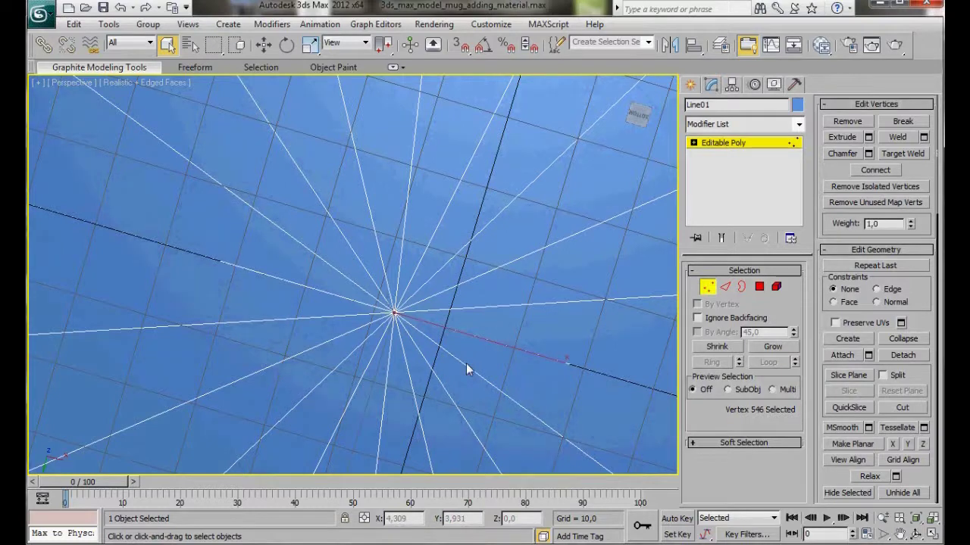
ctrl+click(759, 287)
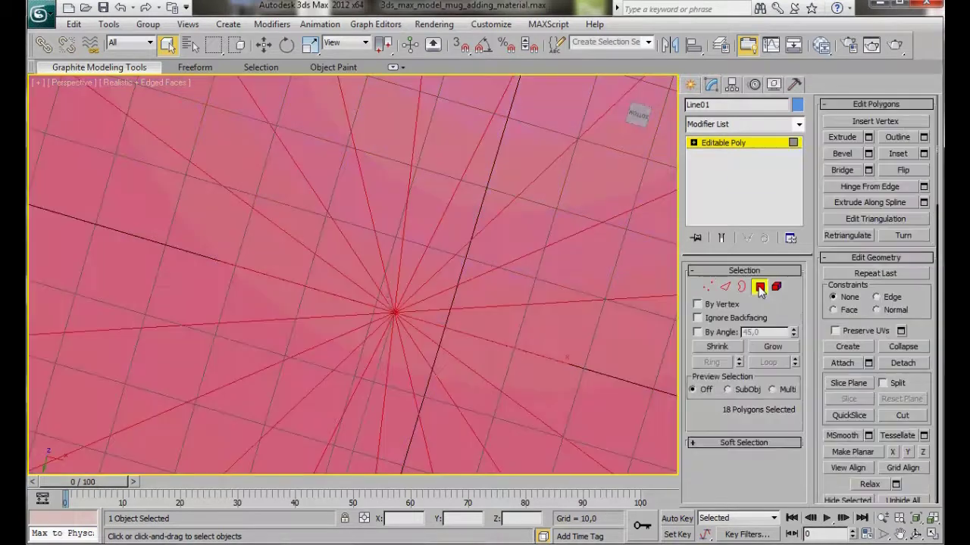
Step: Grow the polygon selection up the body and handle to all 326 outer polygons
scroll(451, 306, down, 5)
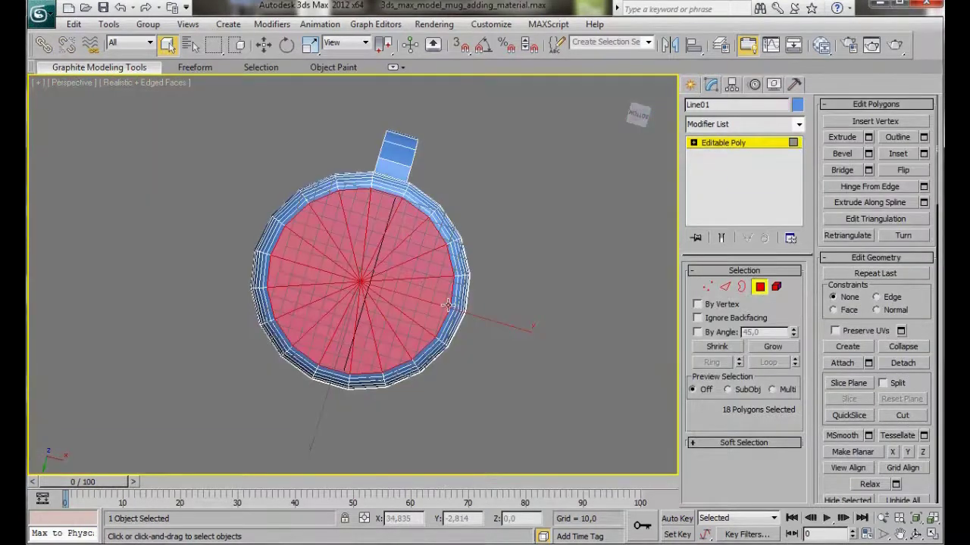
alt+middle_drag(385, 306, 414, 390)
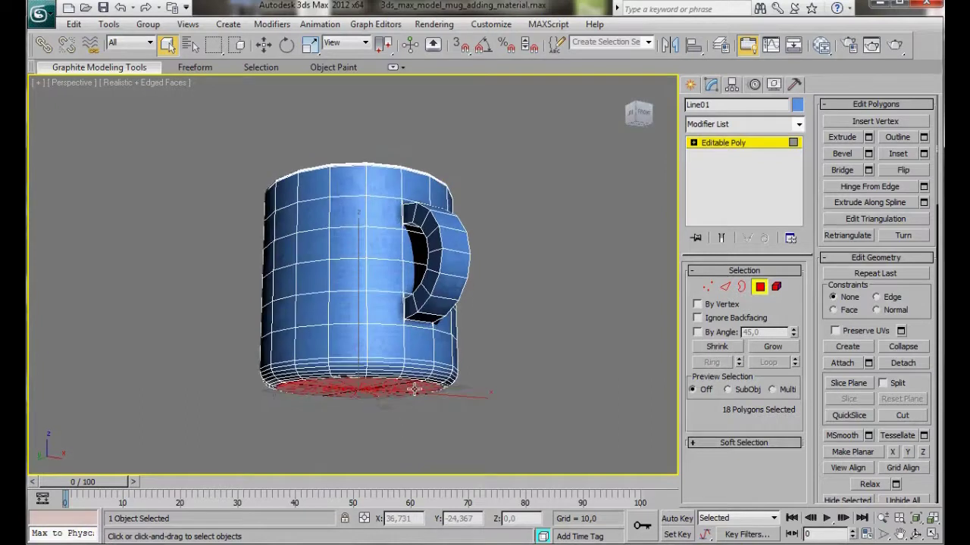
click(771, 348)
click(770, 349)
click(771, 349)
click(771, 350)
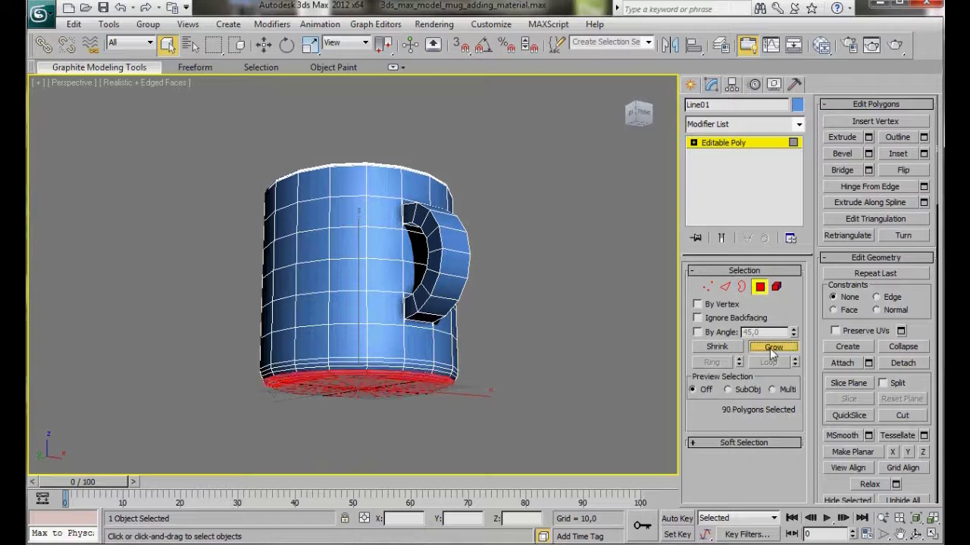
click(772, 350)
click(772, 350)
click(772, 350)
click(772, 350)
click(772, 350)
click(772, 350)
click(772, 350)
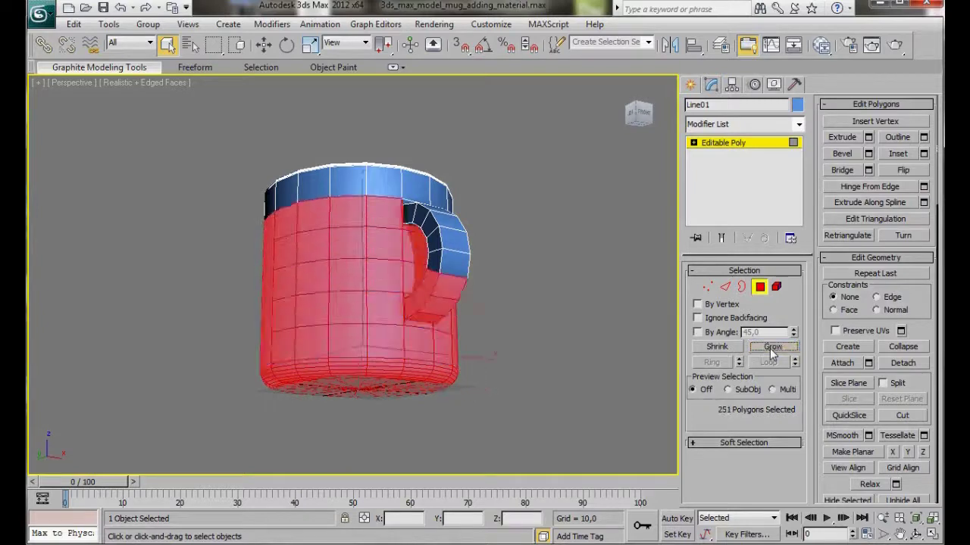
click(772, 349)
click(772, 350)
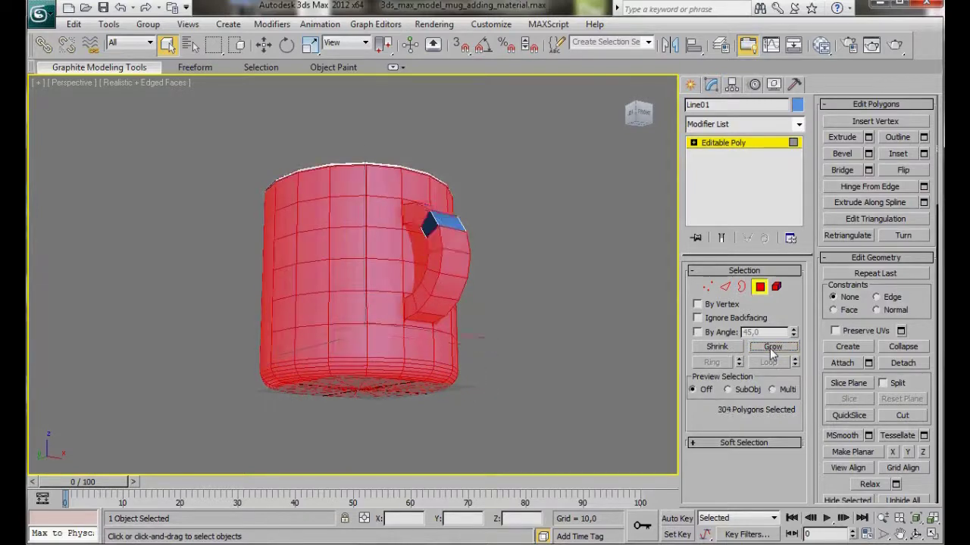
click(771, 350)
alt+middle_drag(345, 321, 392, 378)
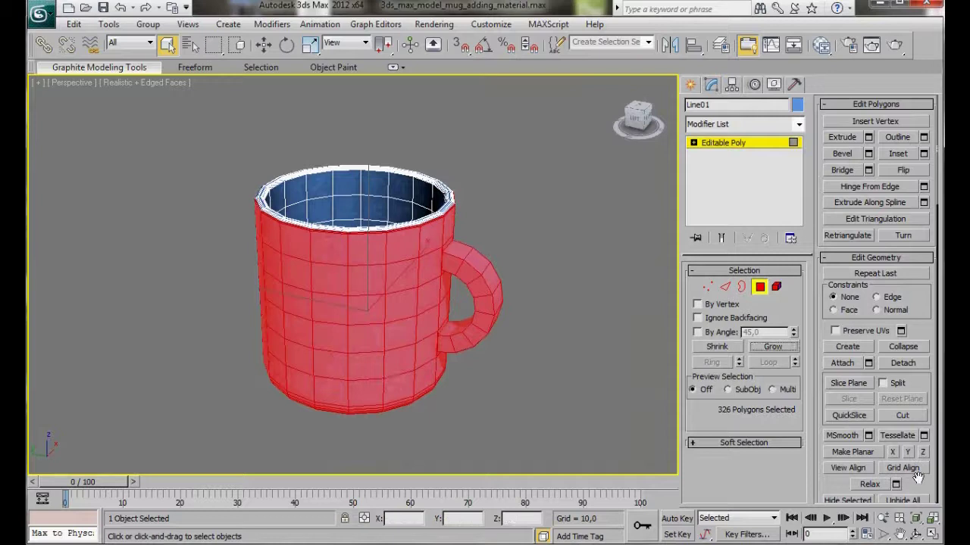
Step: Lower the outer polygons' material ID, then invert the selection and give the 486 inner polygons ID 2
scroll(916, 468, down, 5)
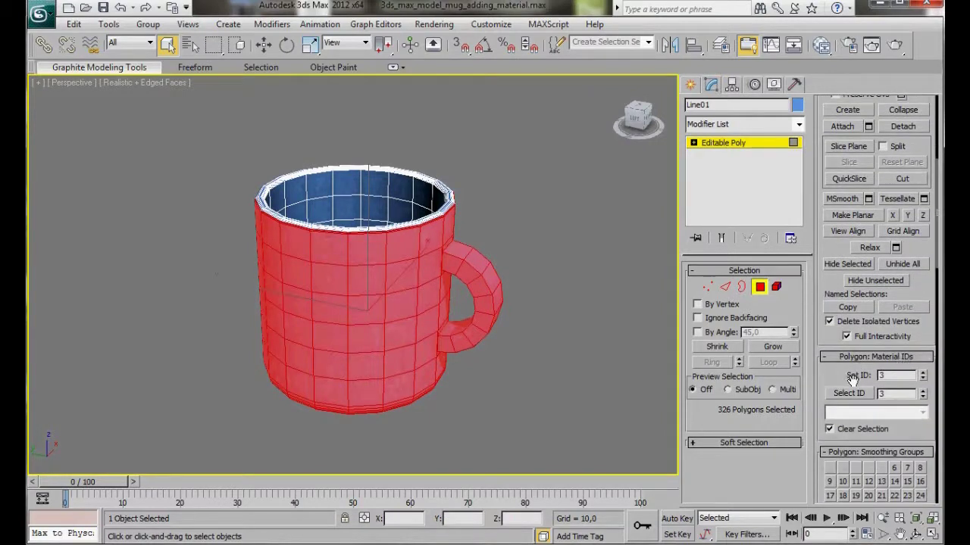
click(924, 380)
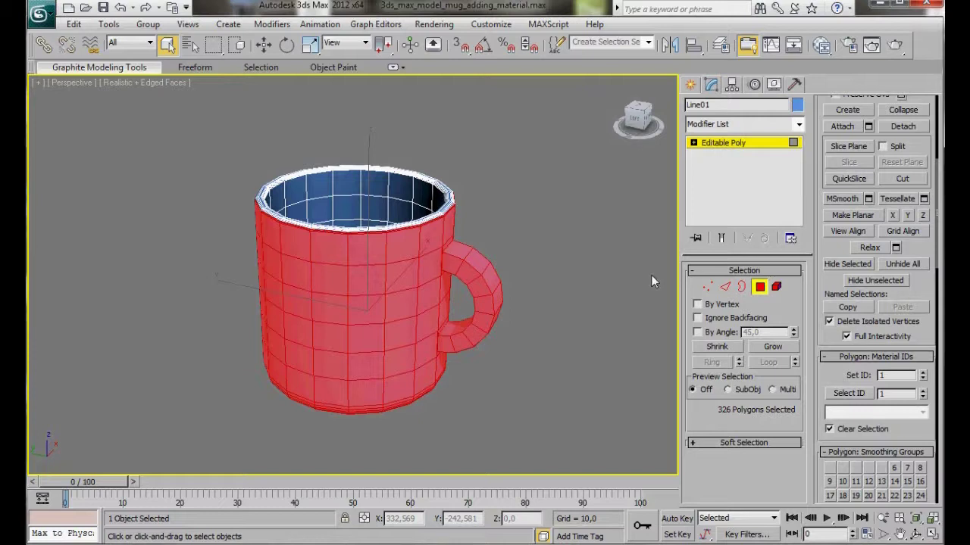
key(ctrl+i)
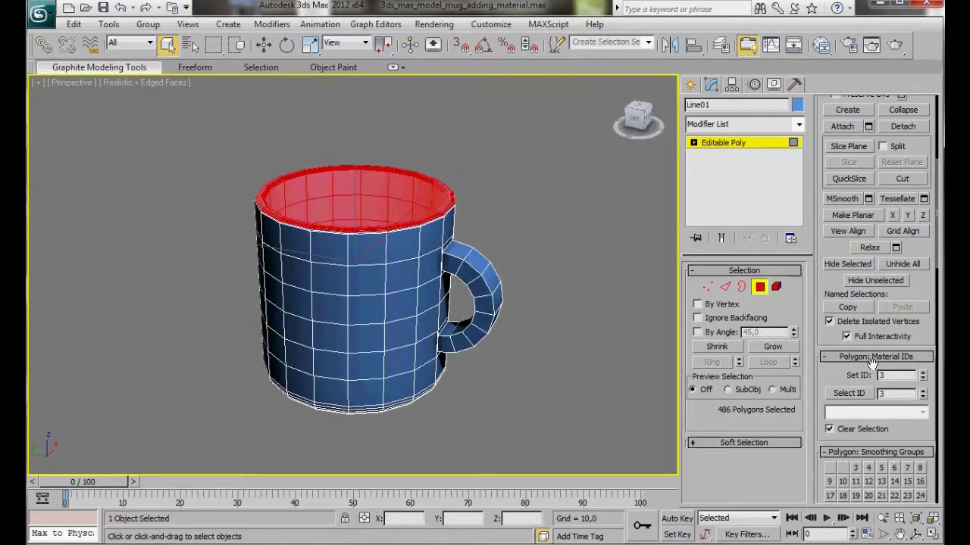
click(922, 390)
click(922, 373)
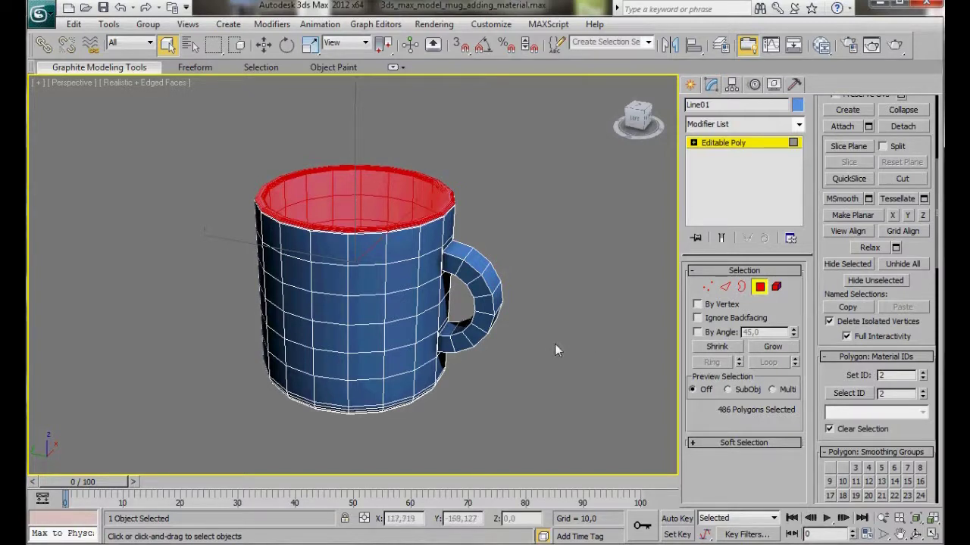
Step: Select the handle polygons, grow twice to cover all 32, and set them to material ID 3
alt+middle_drag(555, 350, 568, 317)
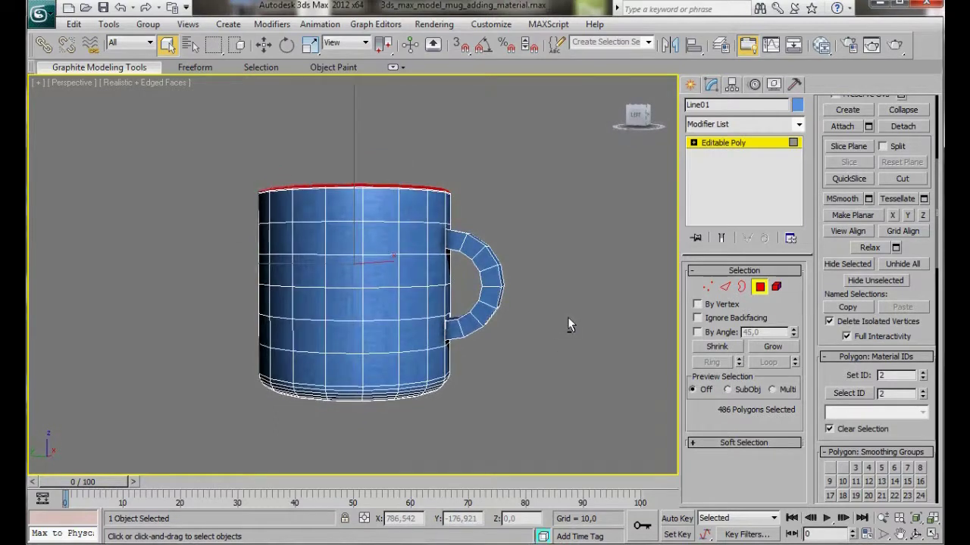
drag(473, 280, 506, 288)
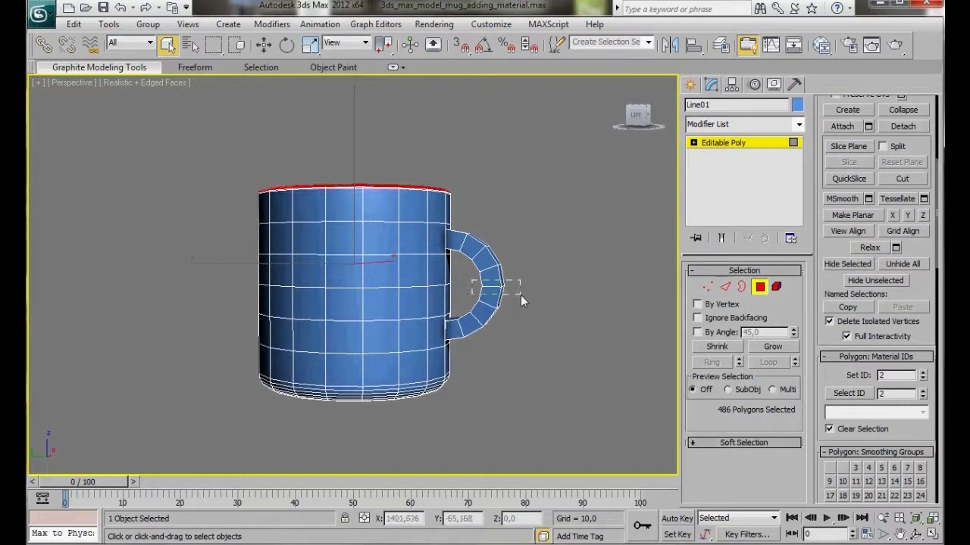
drag(521, 295, 521, 294)
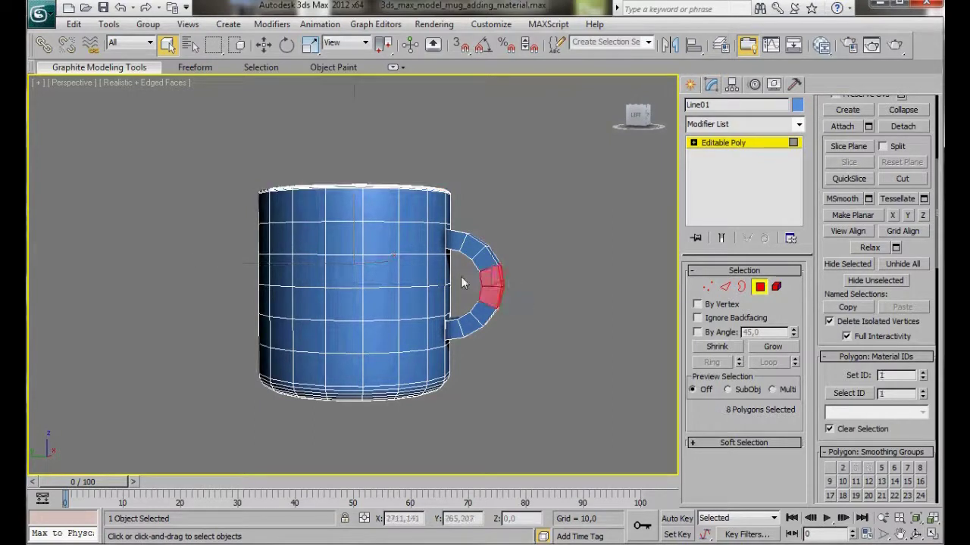
mouse_move(533, 305)
alt+middle_down()
mouse_move(392, 315)
mouse_move(551, 312)
mouse_move(537, 303)
alt+middle_up()
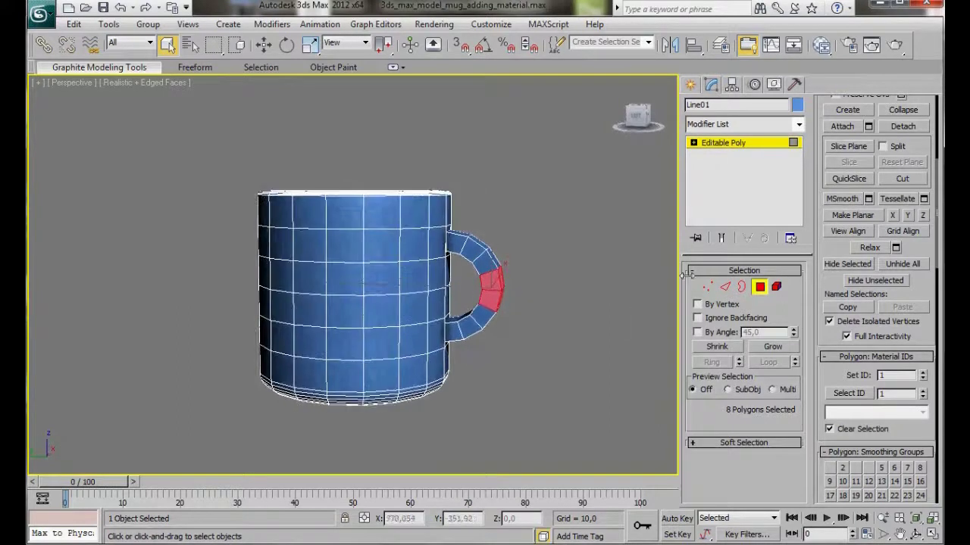
click(771, 347)
click(772, 346)
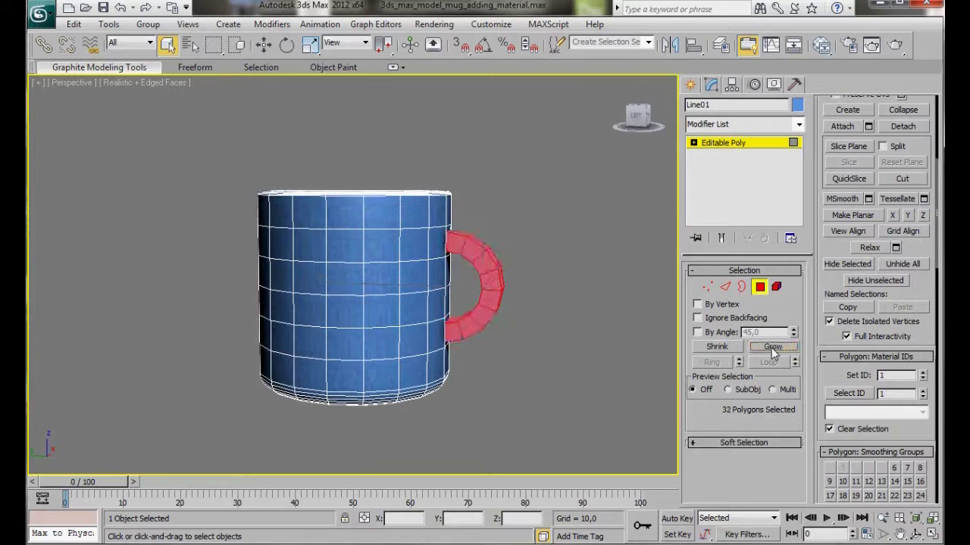
mouse_move(546, 355)
alt+middle_down()
mouse_move(464, 365)
mouse_move(540, 352)
alt+middle_up()
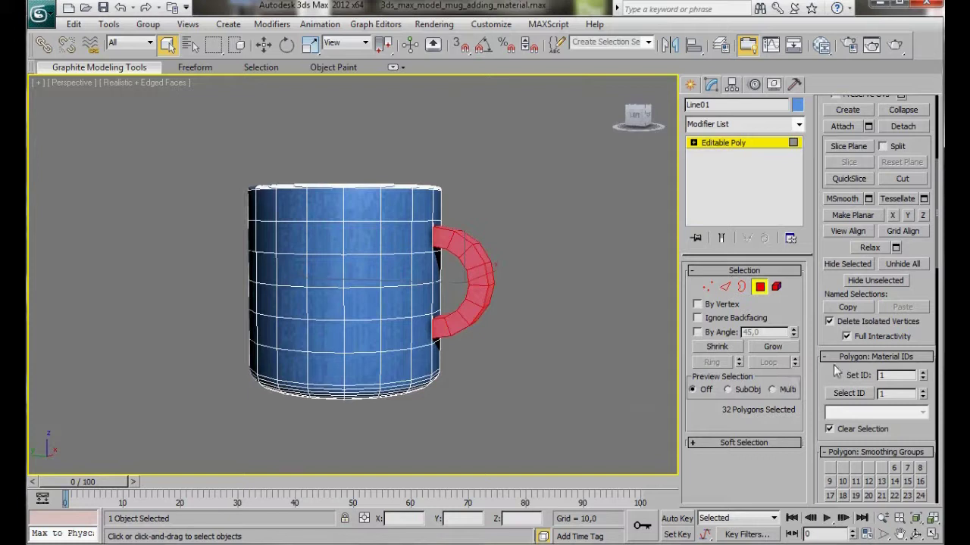
click(924, 373)
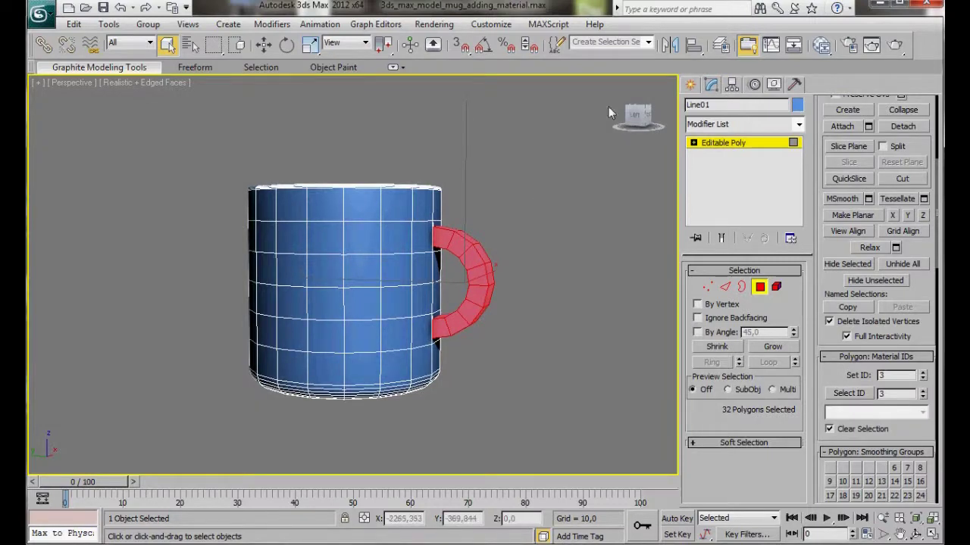
Step: In the Slate Material Editor, create Multi/Sub-Object Material #12 with 3 sub-material slots
click(820, 47)
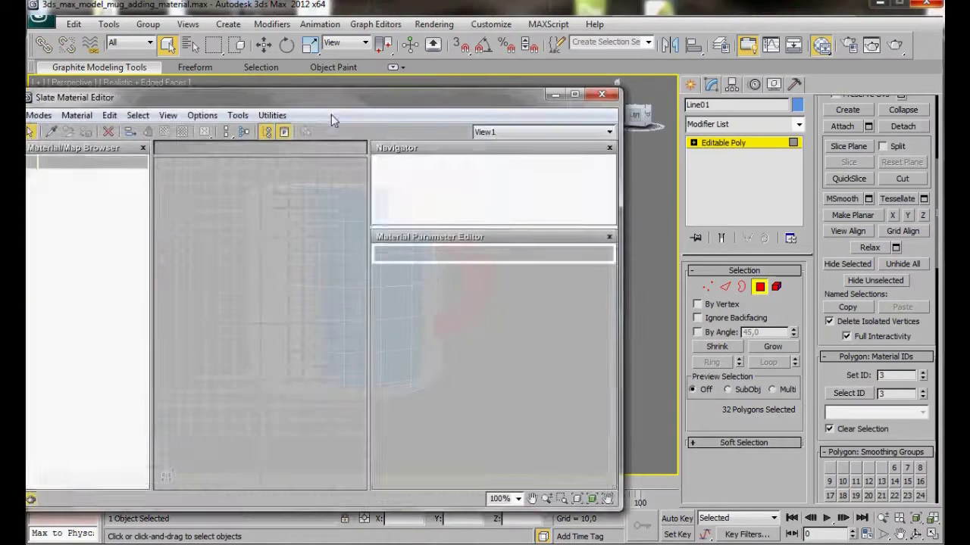
drag(329, 99, 396, 87)
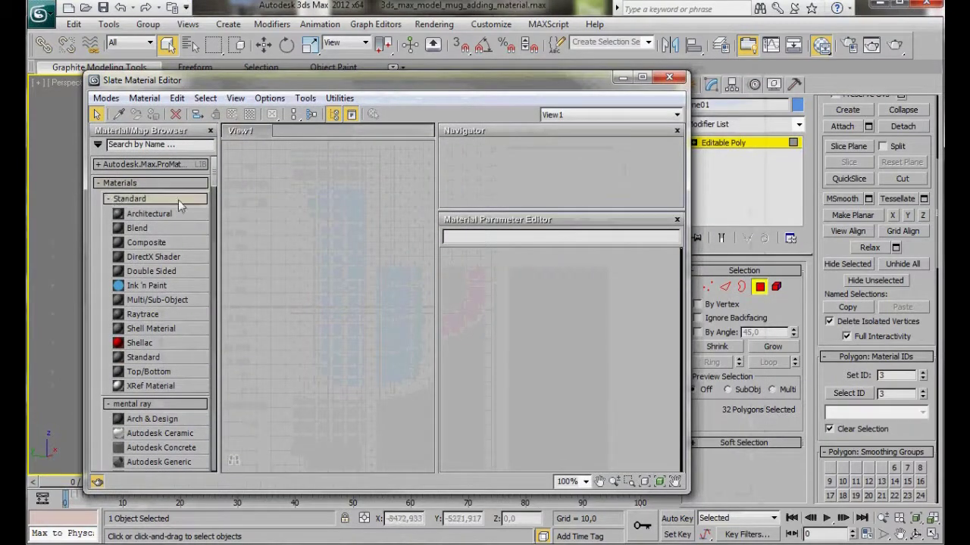
drag(201, 298, 368, 166)
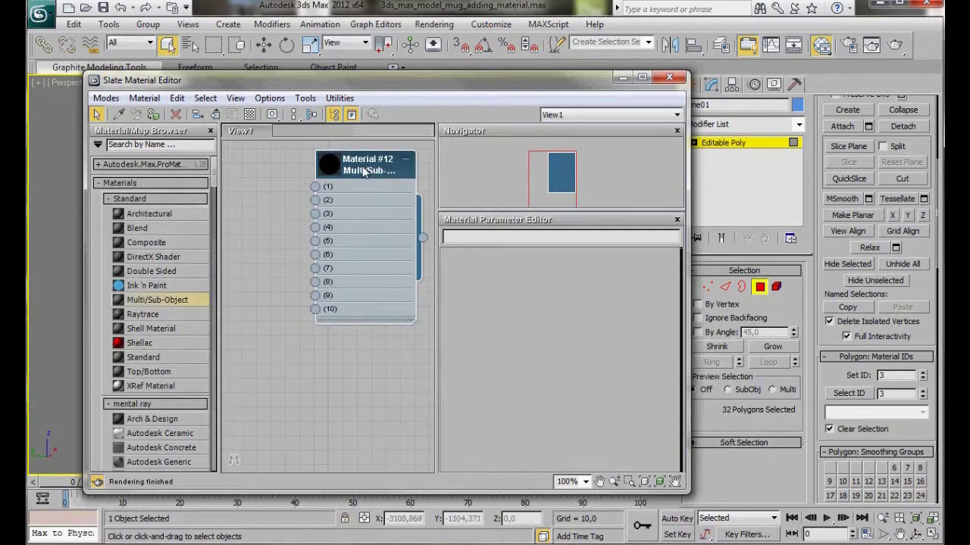
double_click(363, 172)
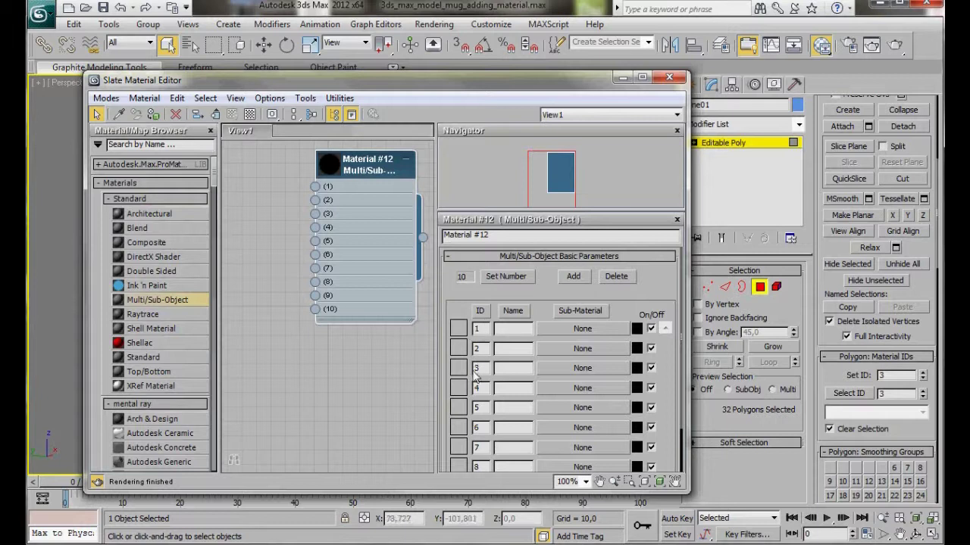
click(491, 277)
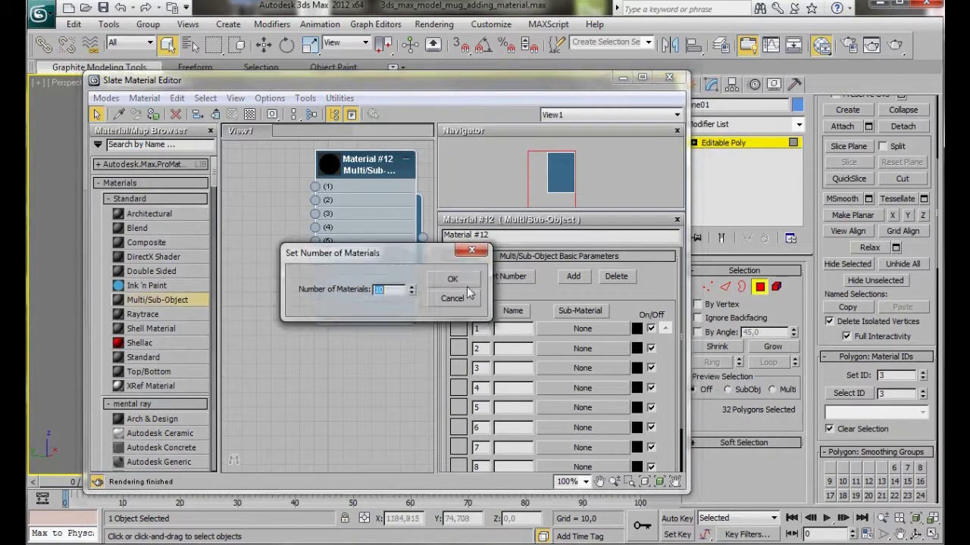
text(3)
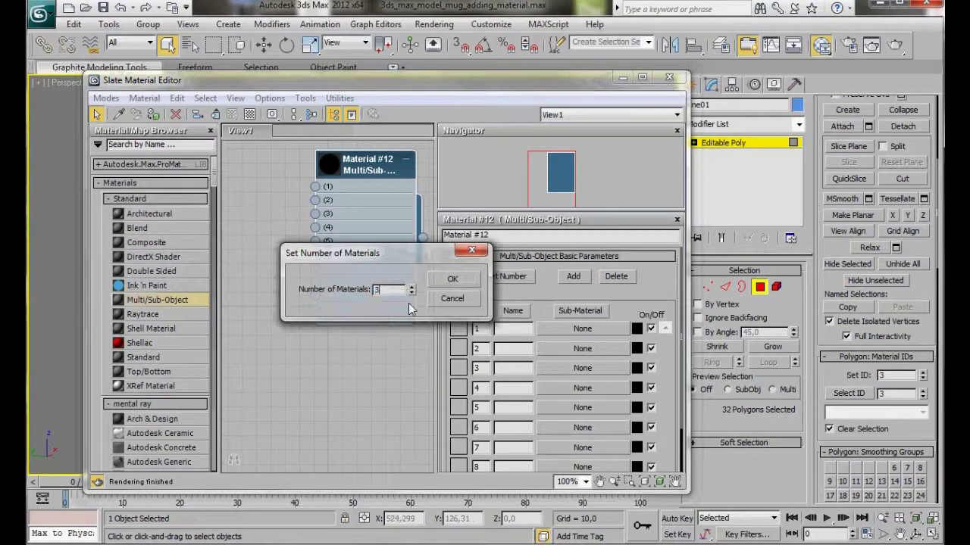
click(448, 282)
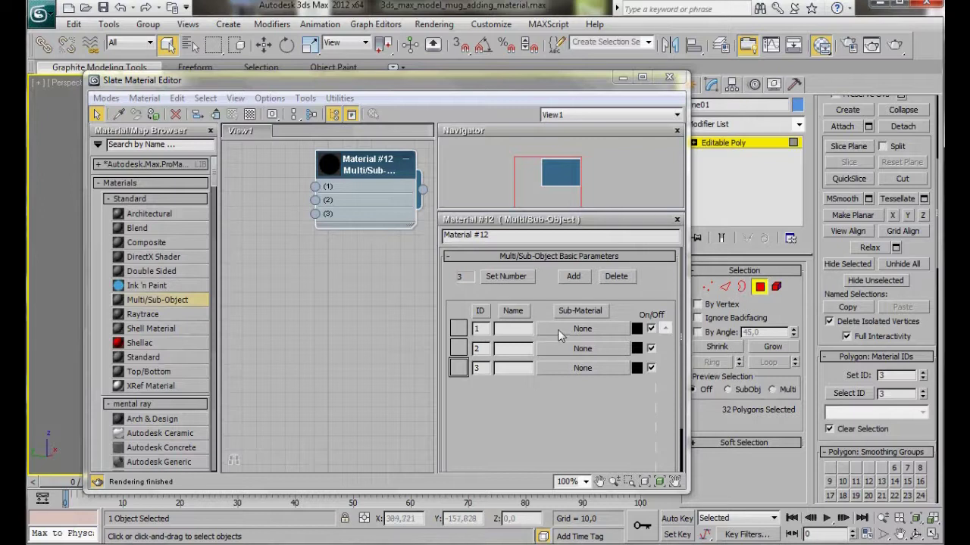
Step: Fill slot 1 with a new Arch & Design material, Material #13, and arrange the nodes
click(580, 330)
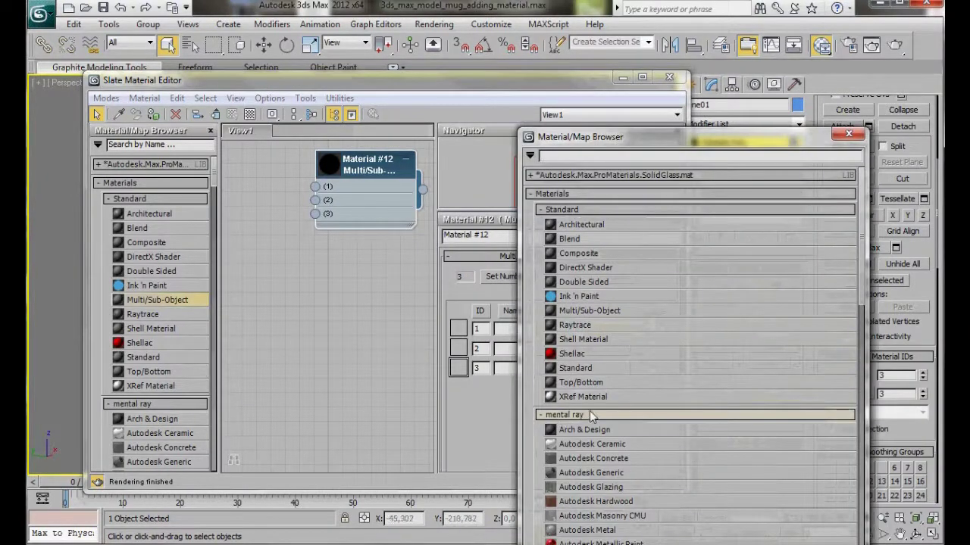
double_click(569, 430)
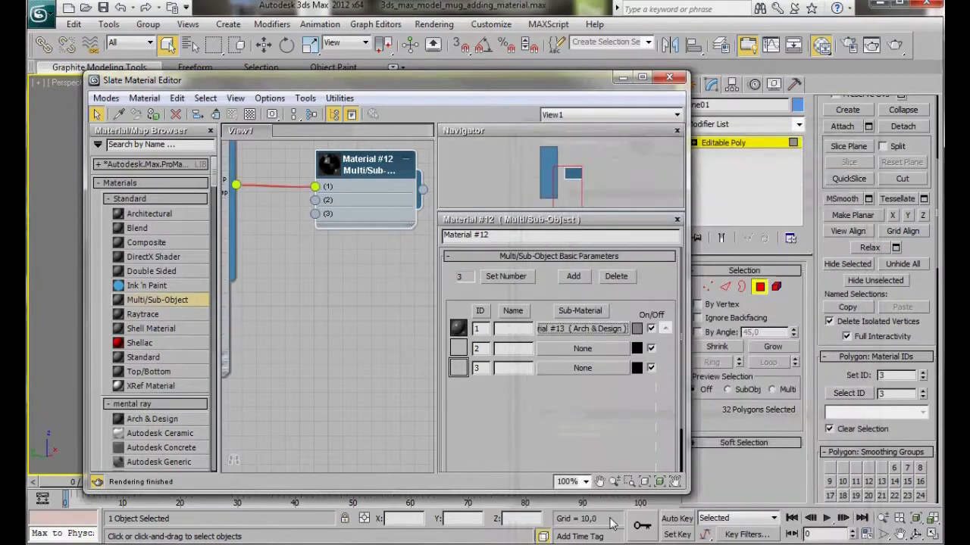
middle_drag(308, 316, 331, 336)
scroll(356, 311, down, 1)
drag(414, 275, 365, 159)
middle_drag(369, 270, 379, 312)
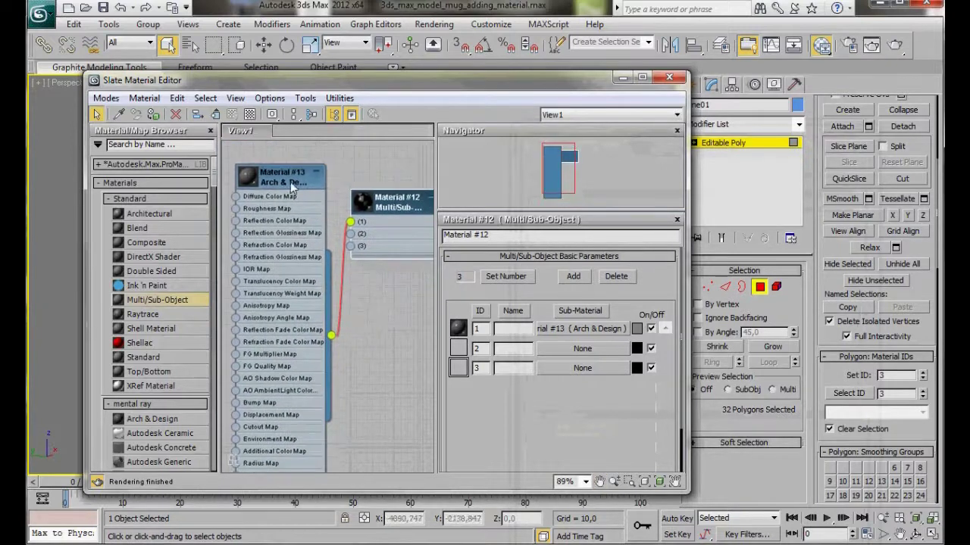
drag(381, 255, 381, 231)
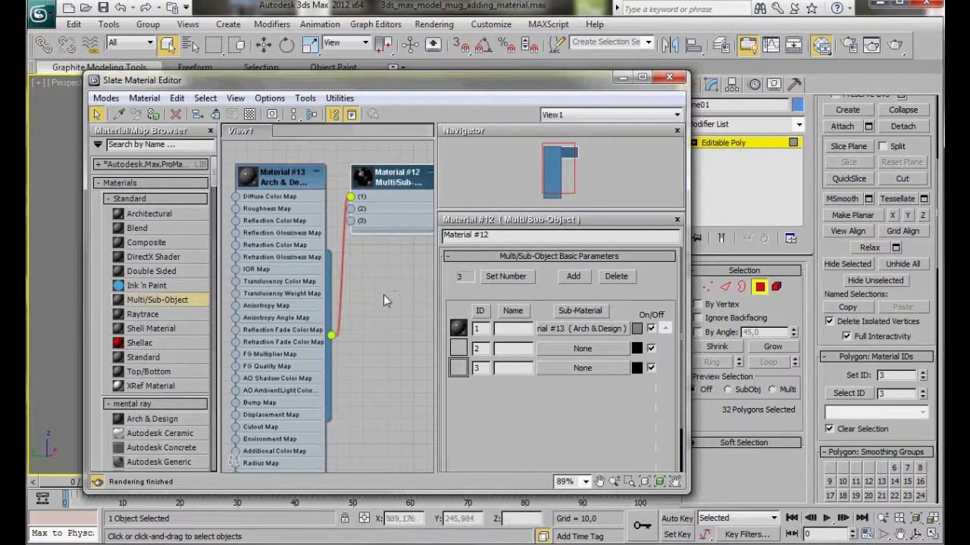
Step: Give Material #13 a strong blue diffuse colour
double_click(276, 182)
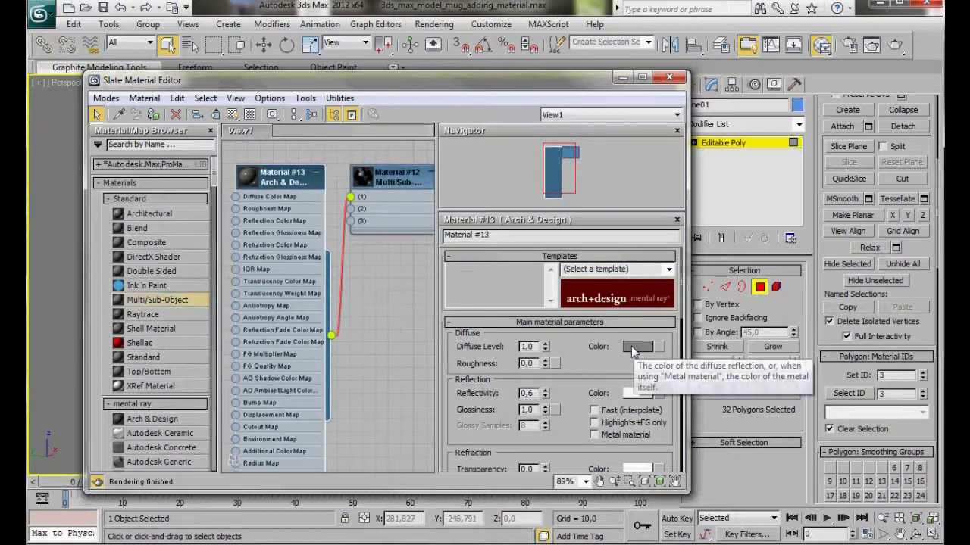
click(635, 348)
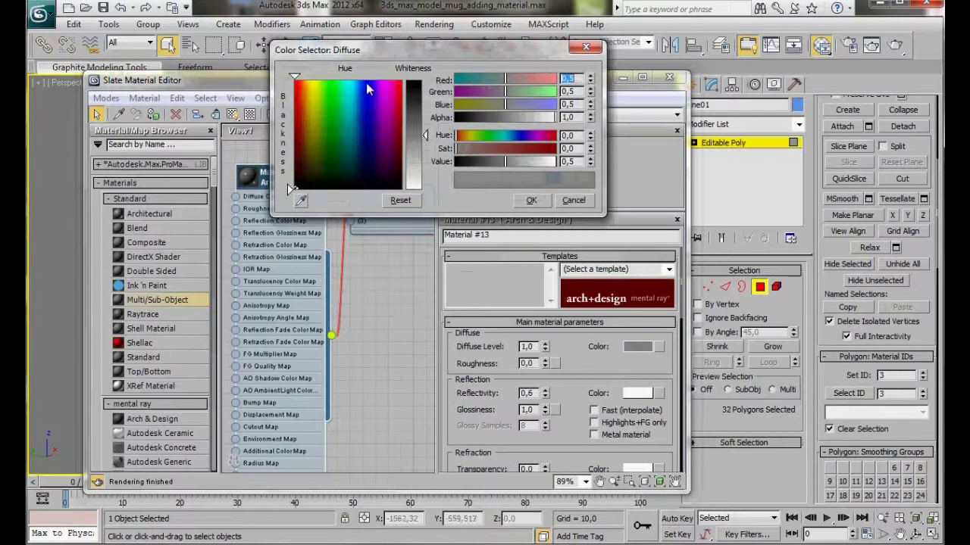
drag(369, 88, 366, 81)
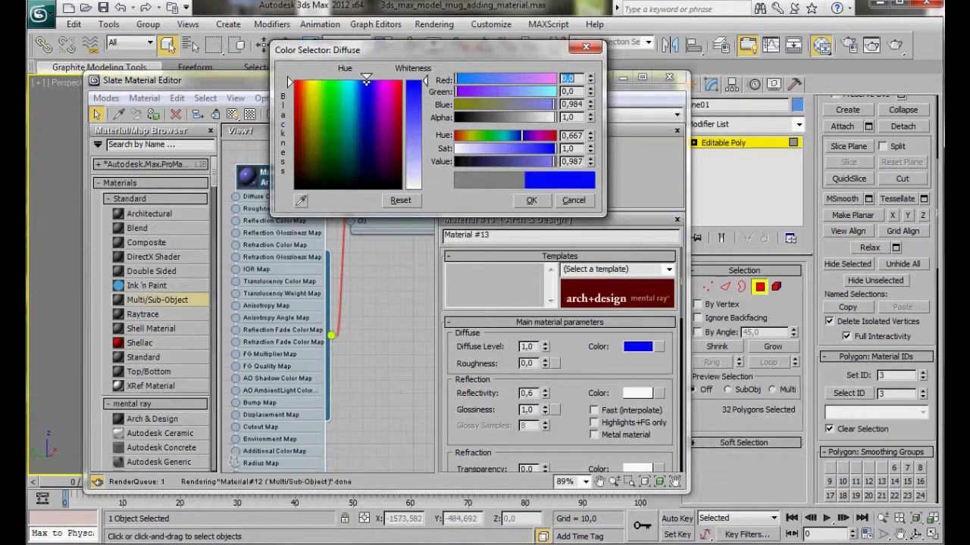
click(525, 201)
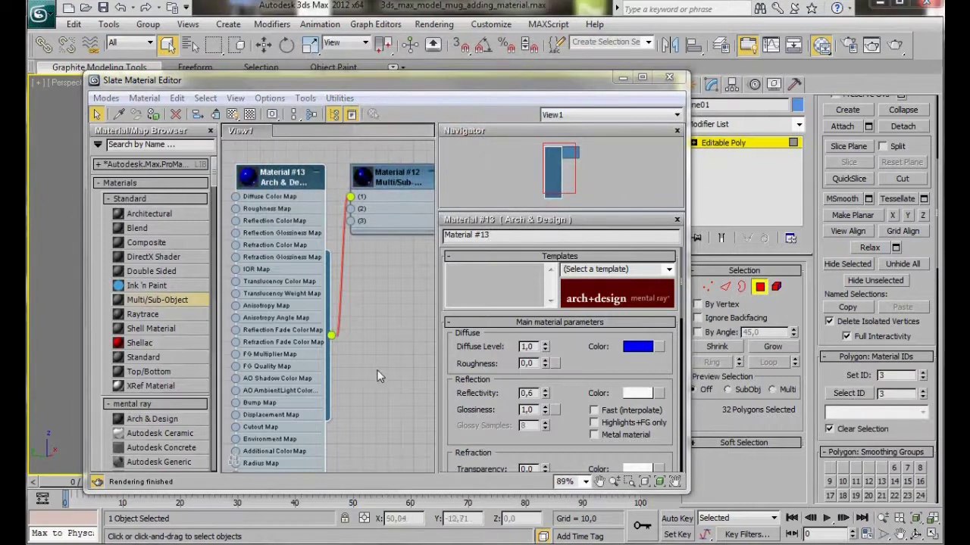
double_click(384, 175)
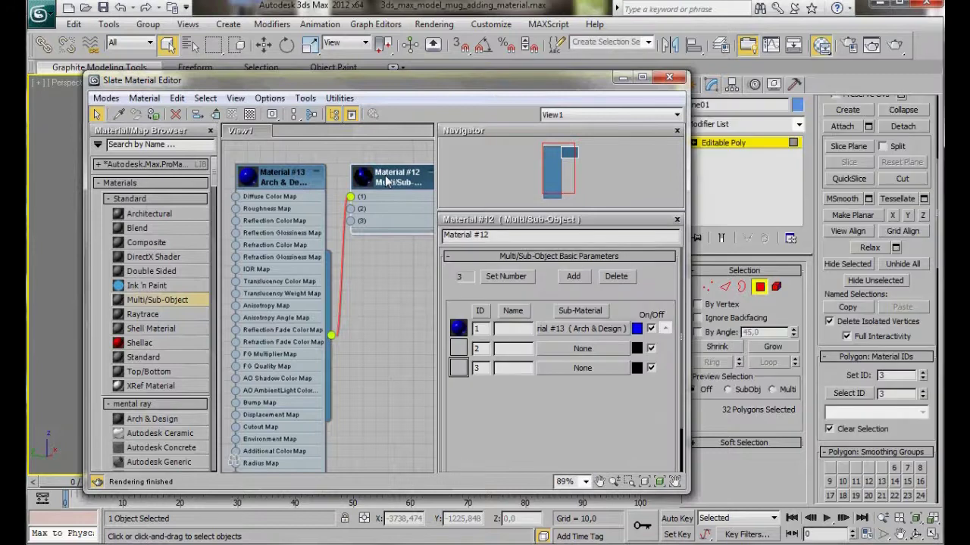
Step: Put an Arch & Design material in slot 2 and colour it fully saturated yellow
click(573, 350)
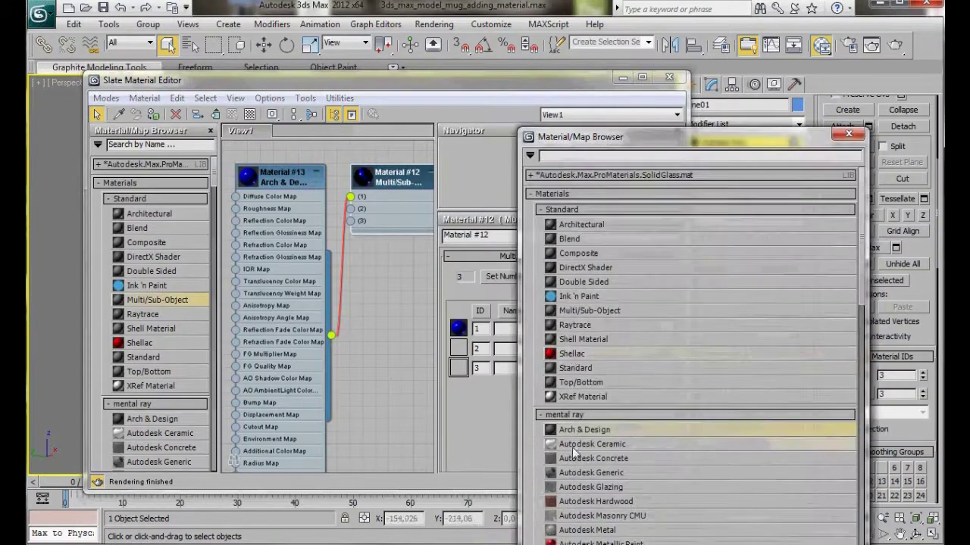
double_click(584, 429)
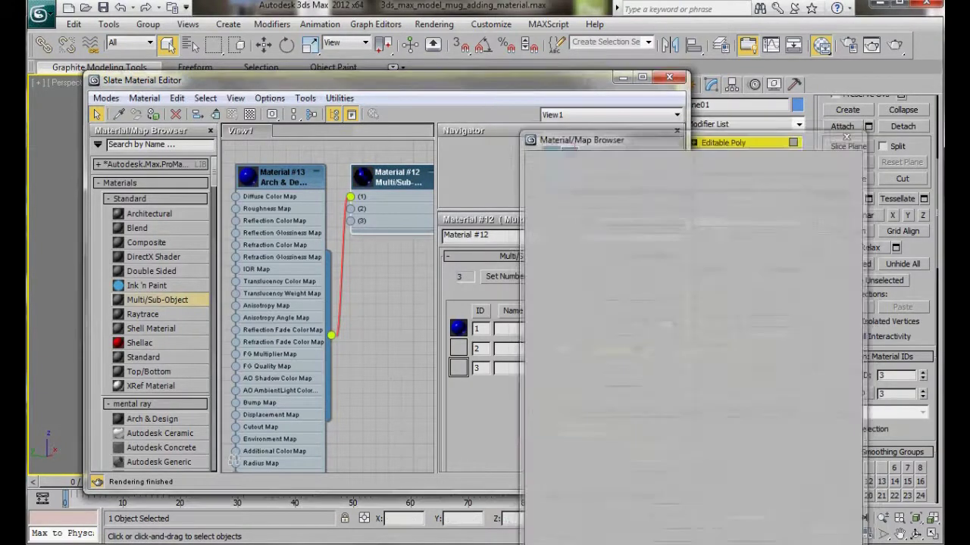
middle_drag(347, 298, 385, 314)
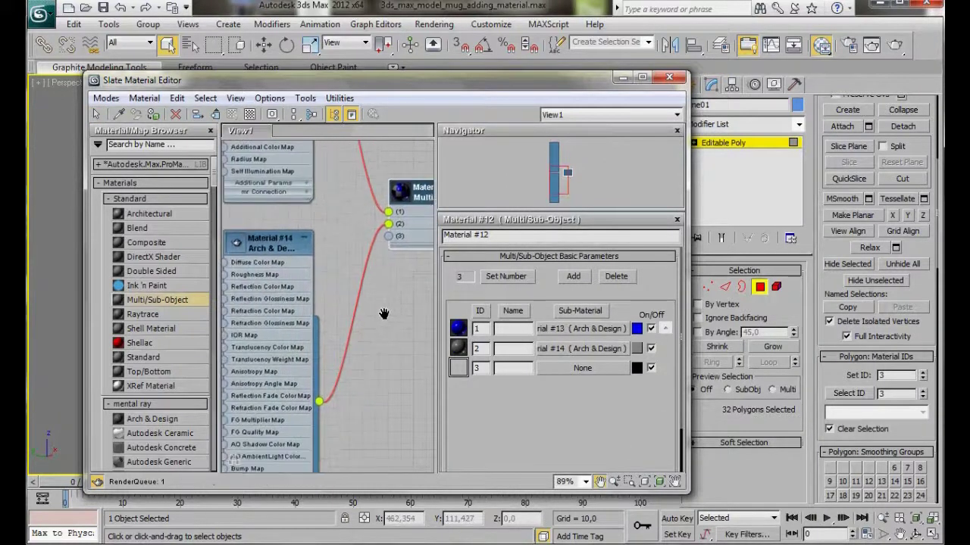
click(637, 348)
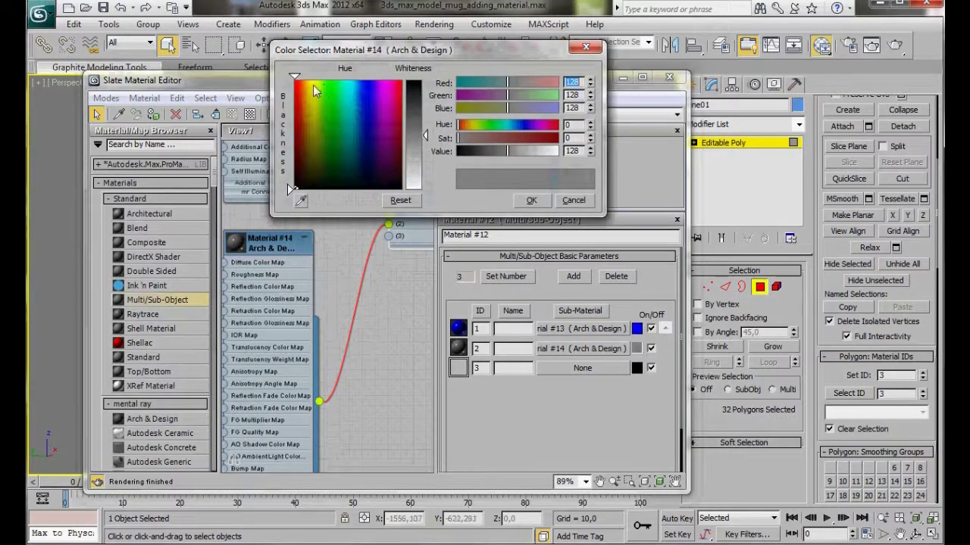
click(313, 84)
drag(425, 135, 425, 81)
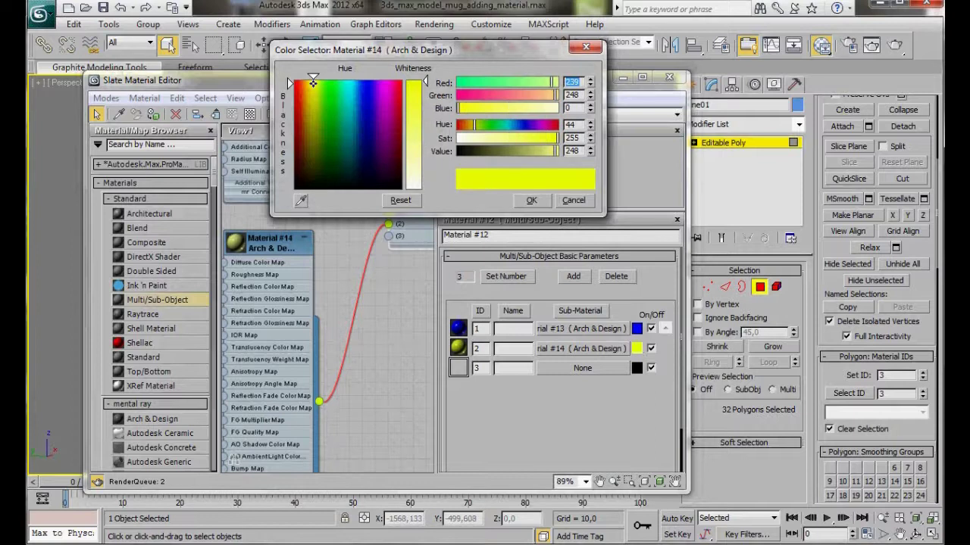
click(523, 200)
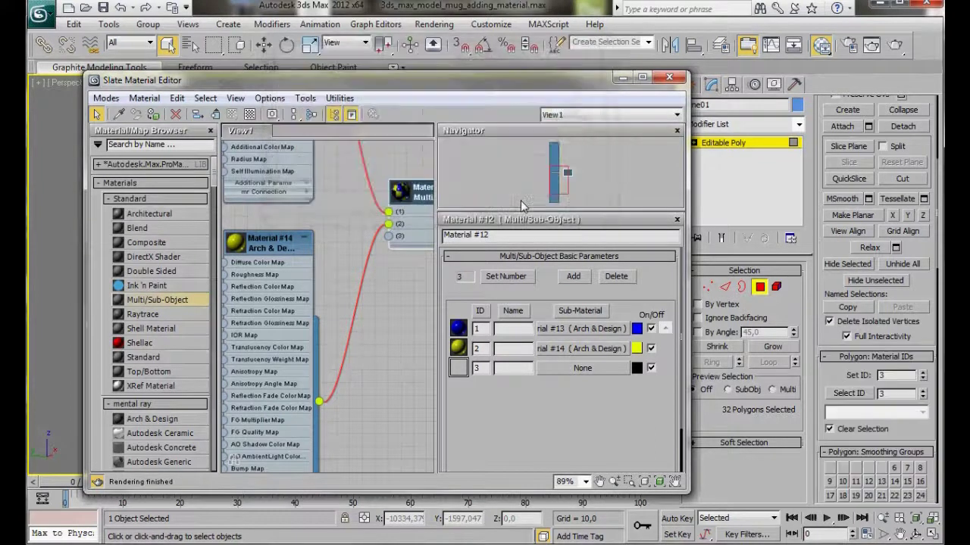
Step: Put an Arch & Design material in slot 3 and colour it fully saturated green
click(577, 368)
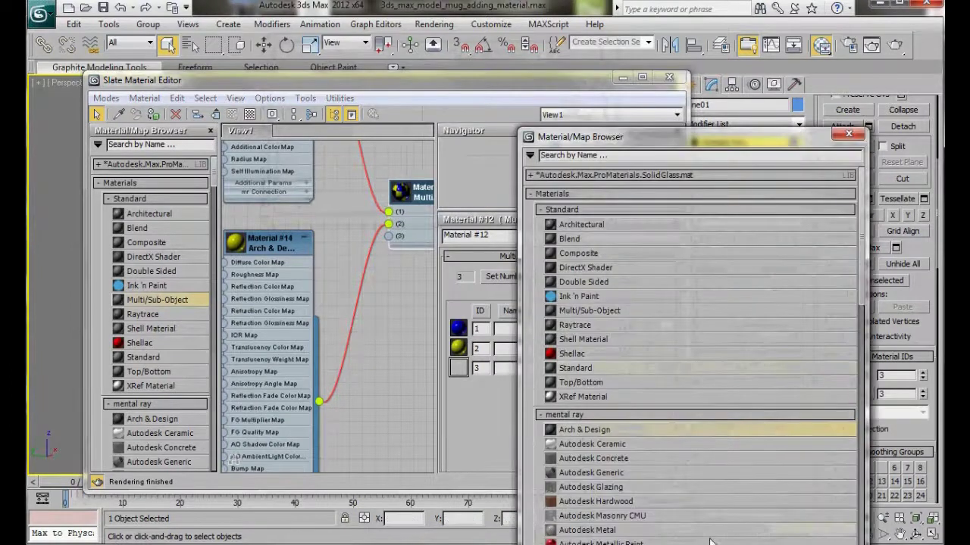
double_click(584, 430)
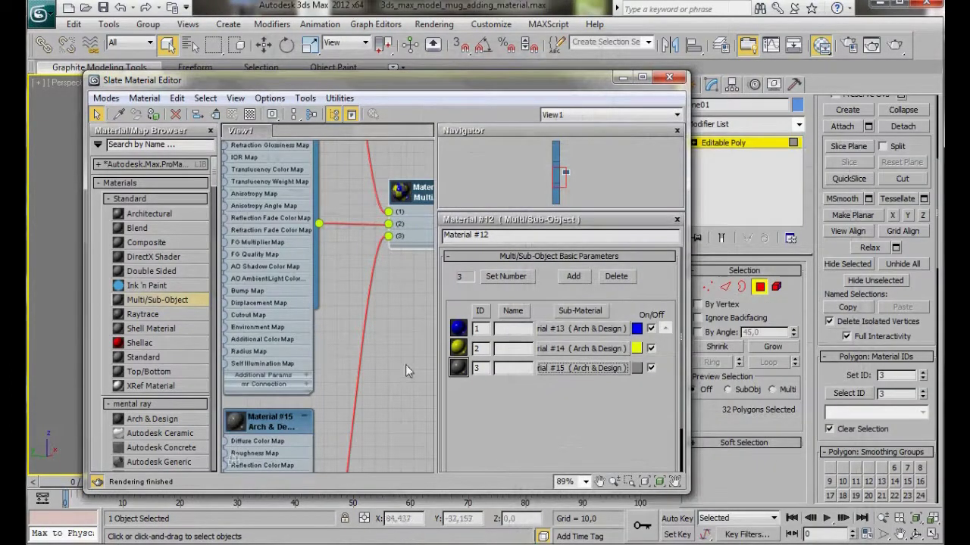
click(637, 369)
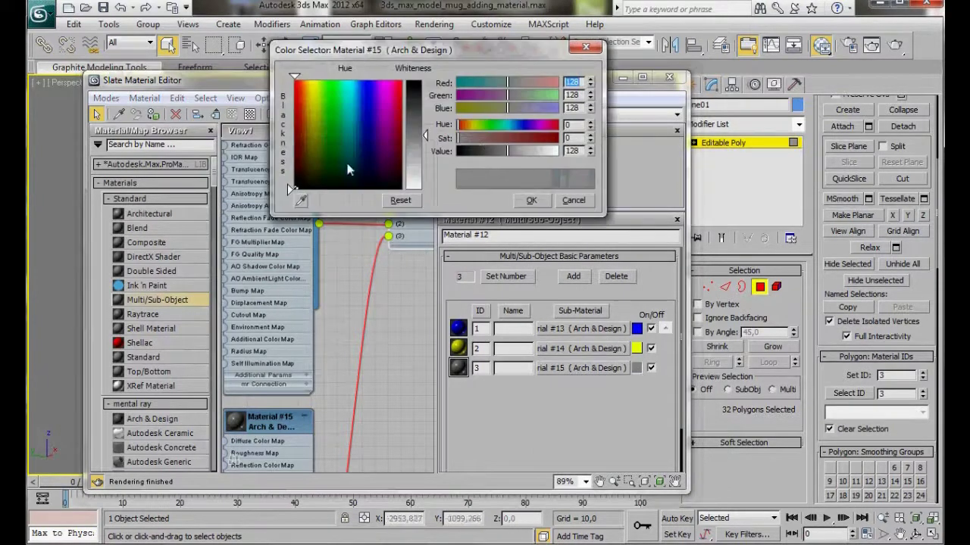
click(329, 84)
drag(424, 136, 425, 80)
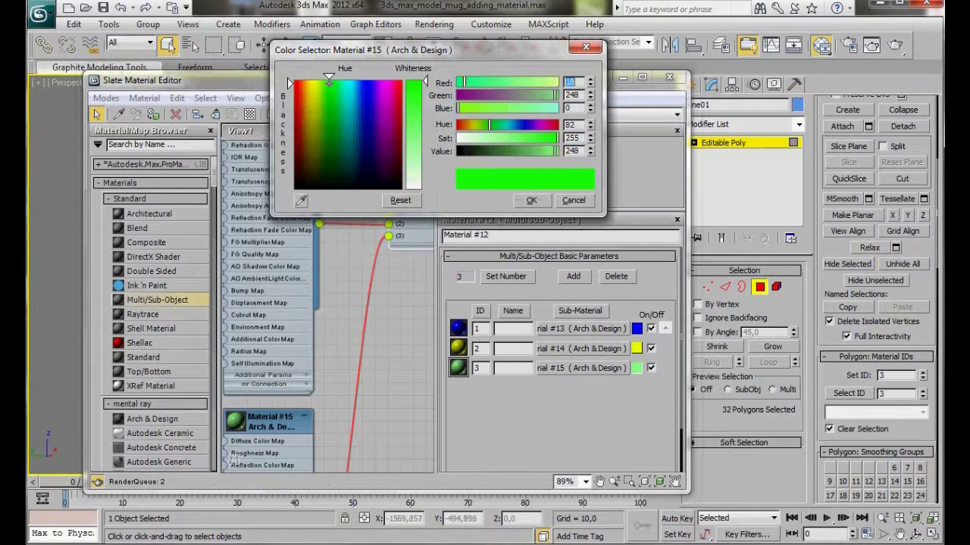
click(530, 200)
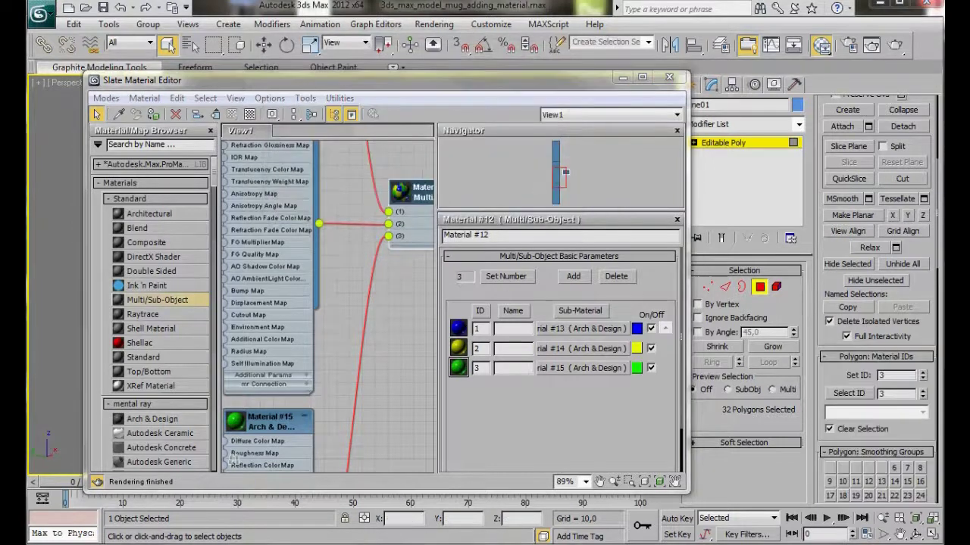
Step: Lay out the nodes vertically, clear the handle selection, and apply Material #12 to the mug
click(294, 116)
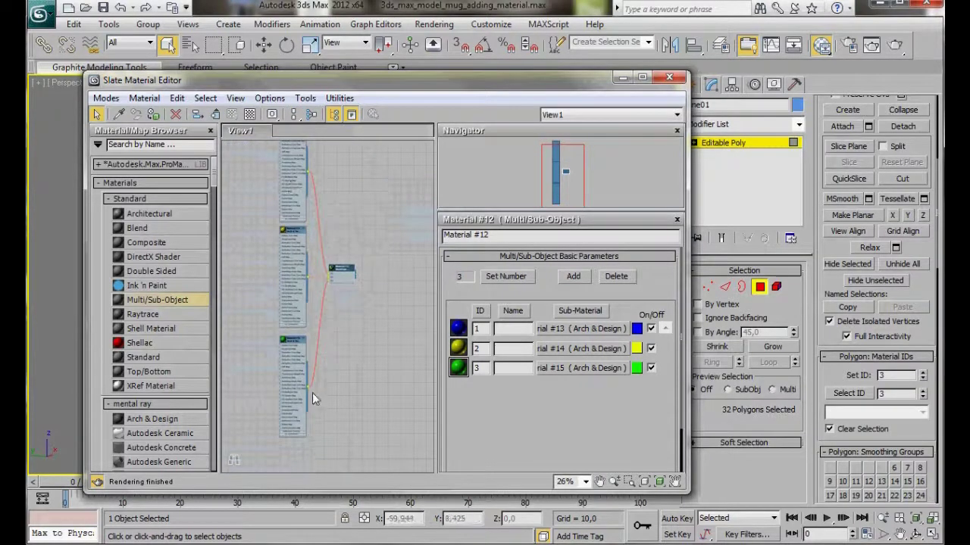
scroll(337, 326, up, 5)
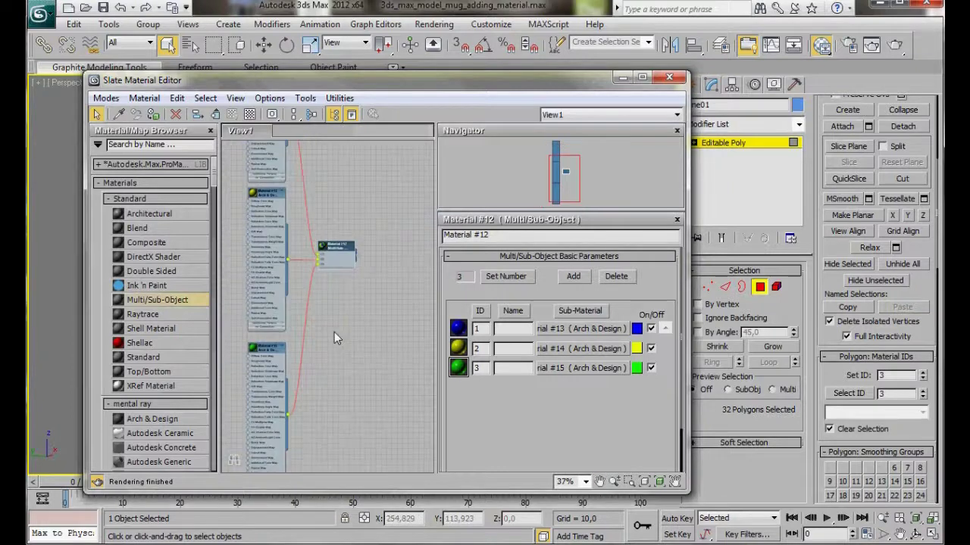
scroll(338, 311, up, 5)
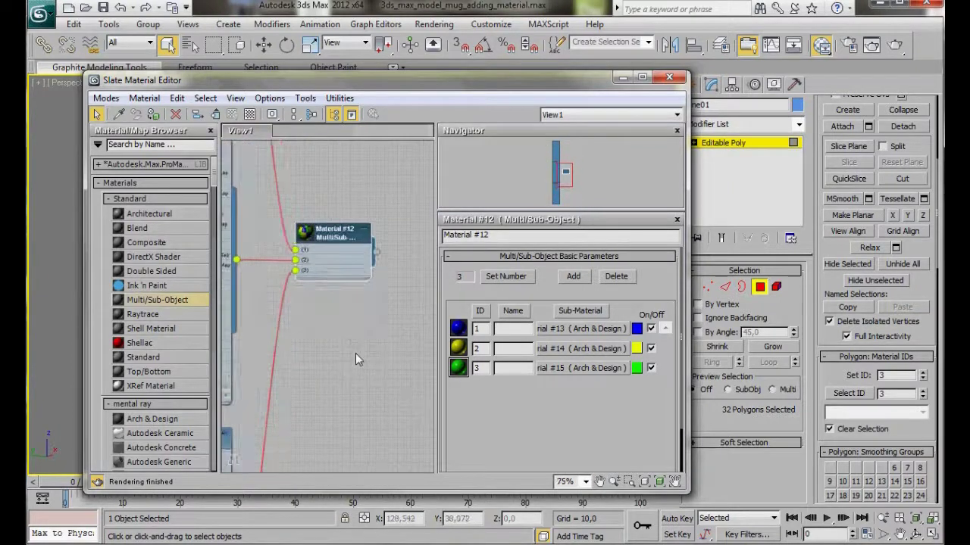
drag(330, 214, 327, 280)
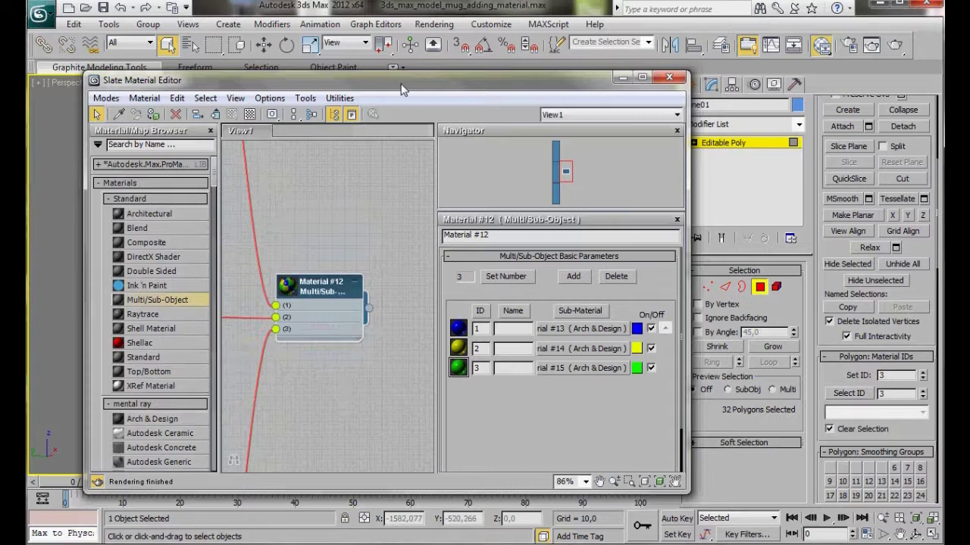
drag(370, 86, 127, 60)
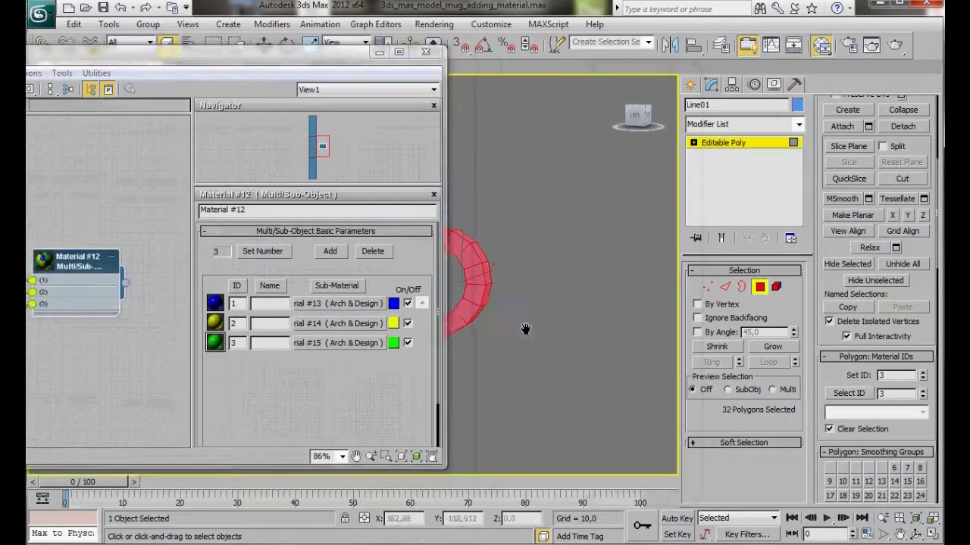
middle_drag(684, 346, 673, 347)
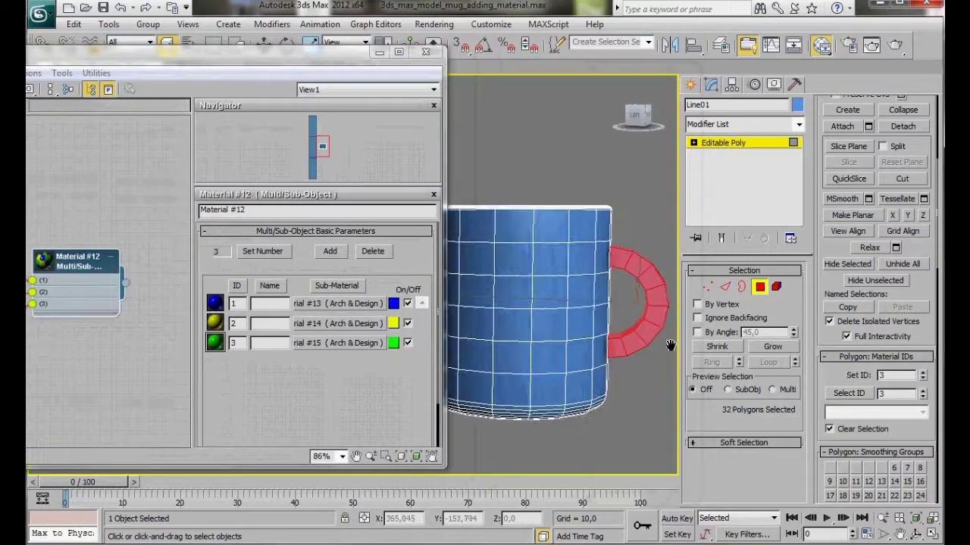
click(638, 404)
drag(127, 289, 540, 241)
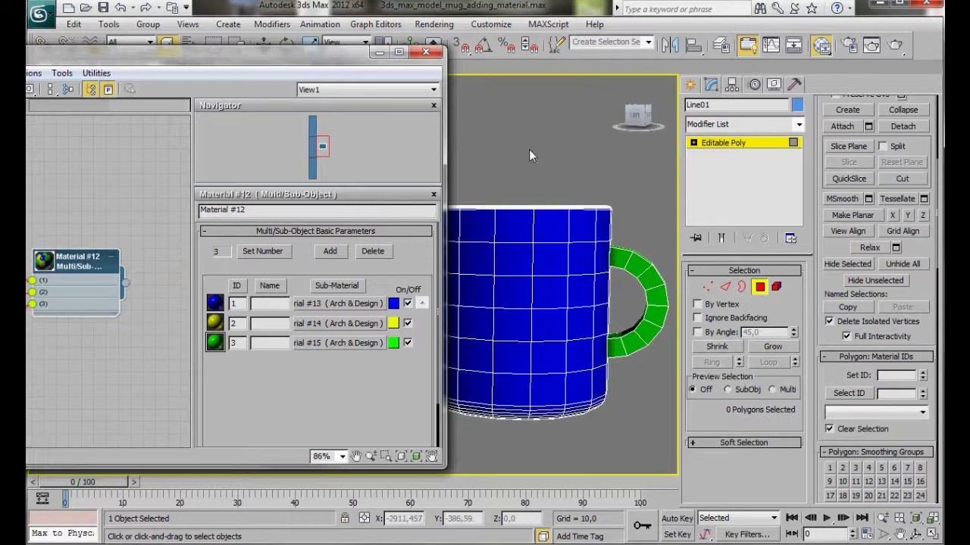
click(425, 53)
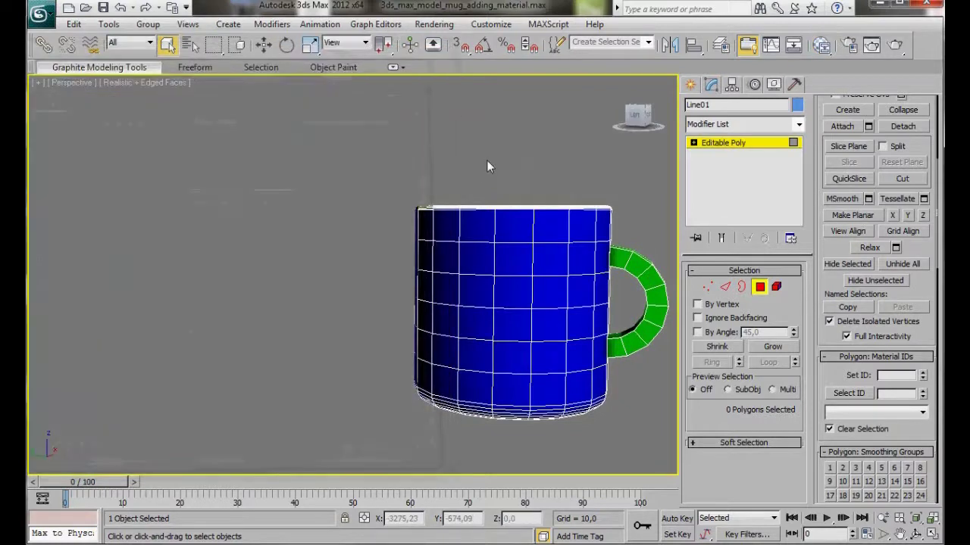
Step: Enable NURMS subdivision on the mug with 2 iterations, showing its yellow interior
key(w)
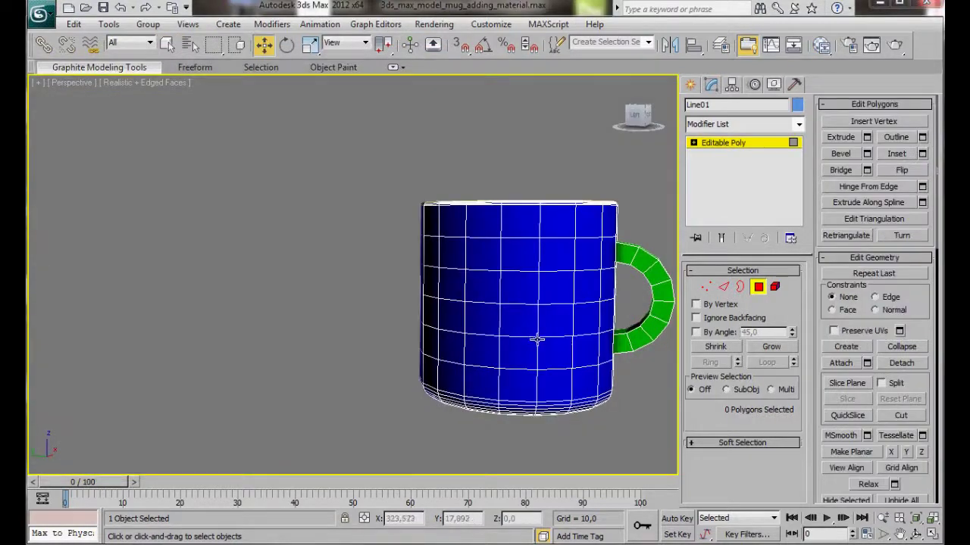
alt+middle_drag(543, 326, 446, 317)
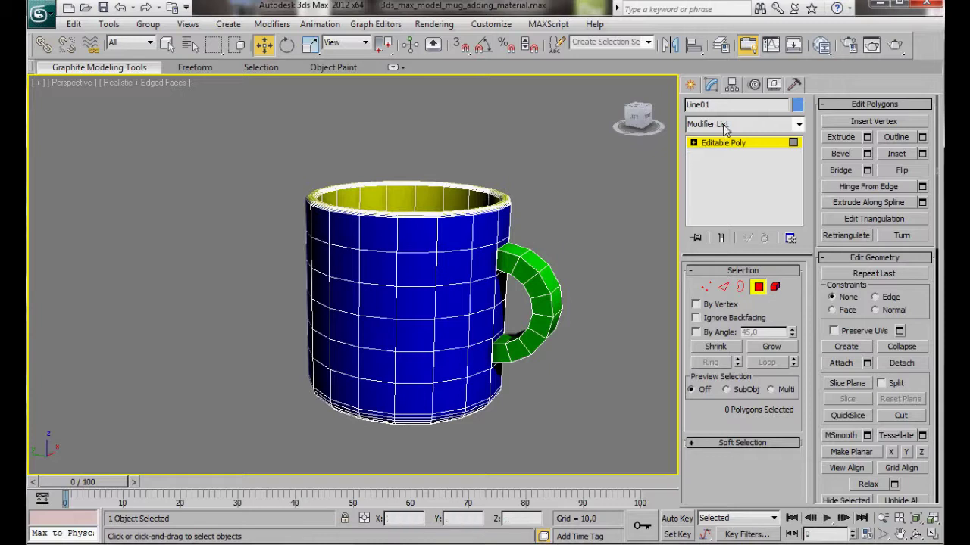
scroll(829, 484, down, 10)
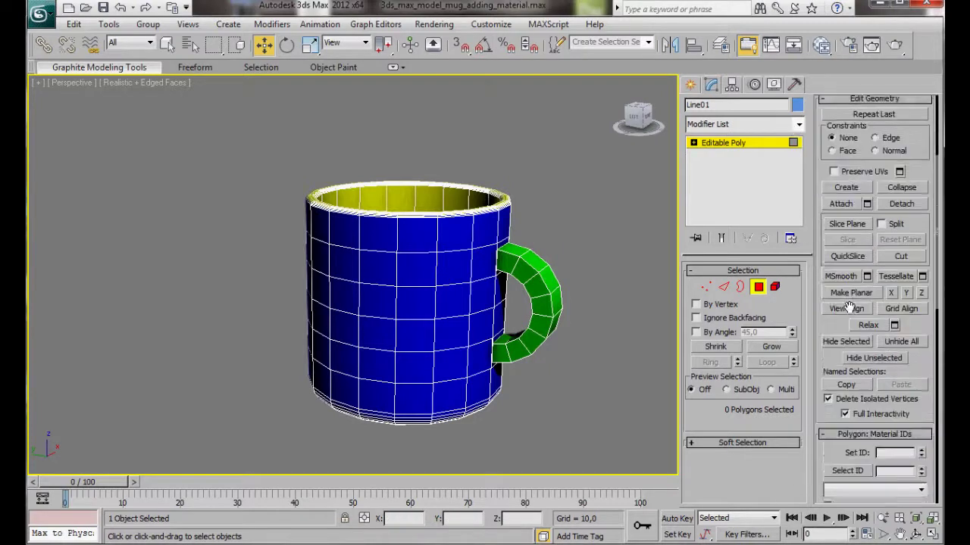
scroll(820, 480, down, 8)
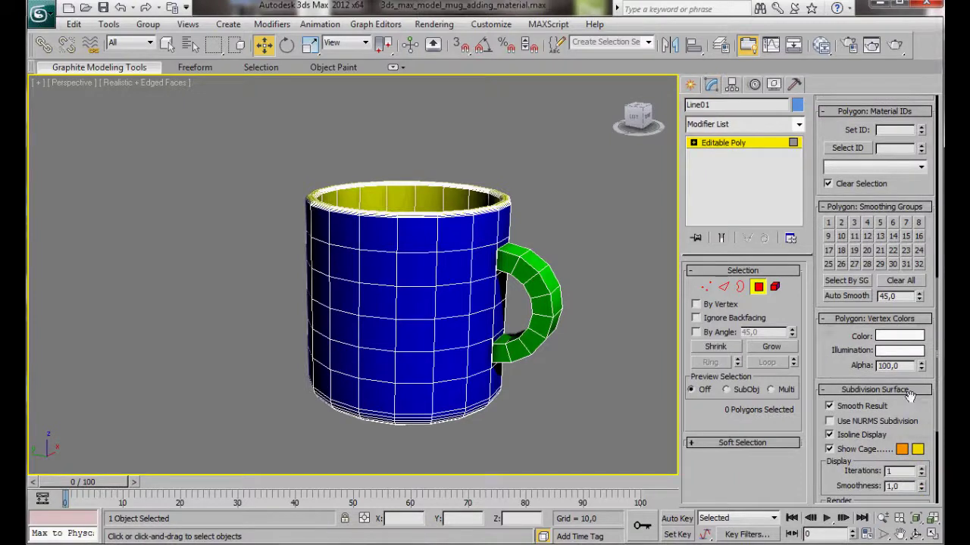
click(829, 422)
drag(824, 478, 828, 391)
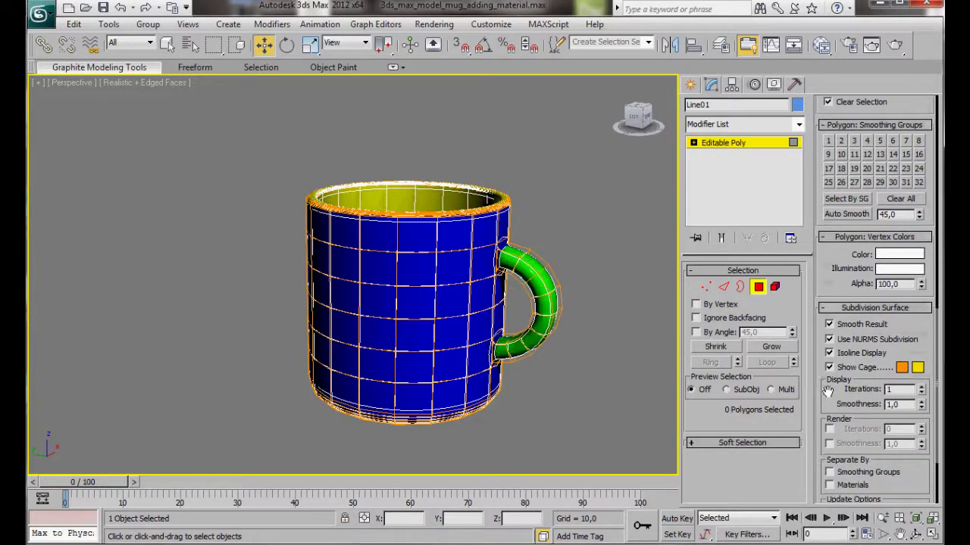
click(922, 387)
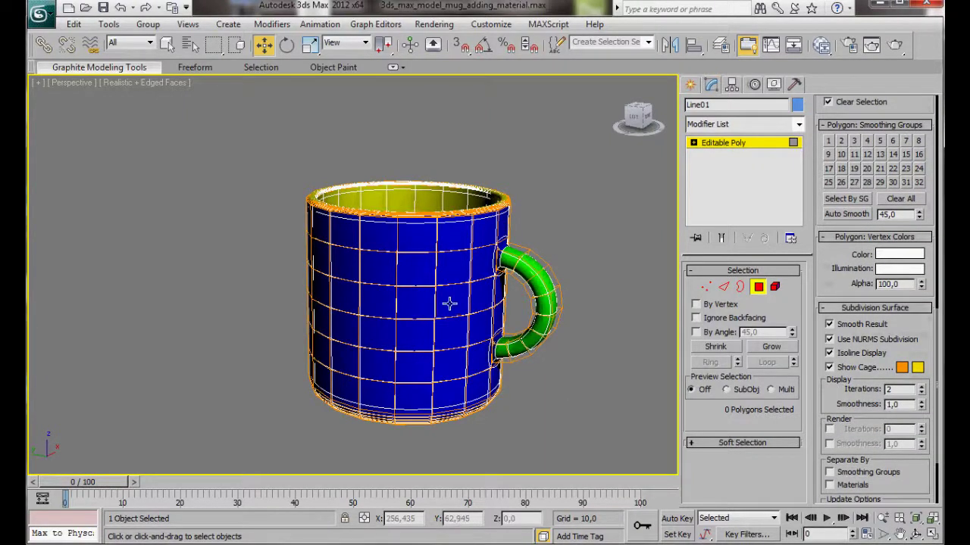
Step: Exit polygon mode, deselect the mug and turn off Edged Faces to view its plain smooth shading
click(721, 146)
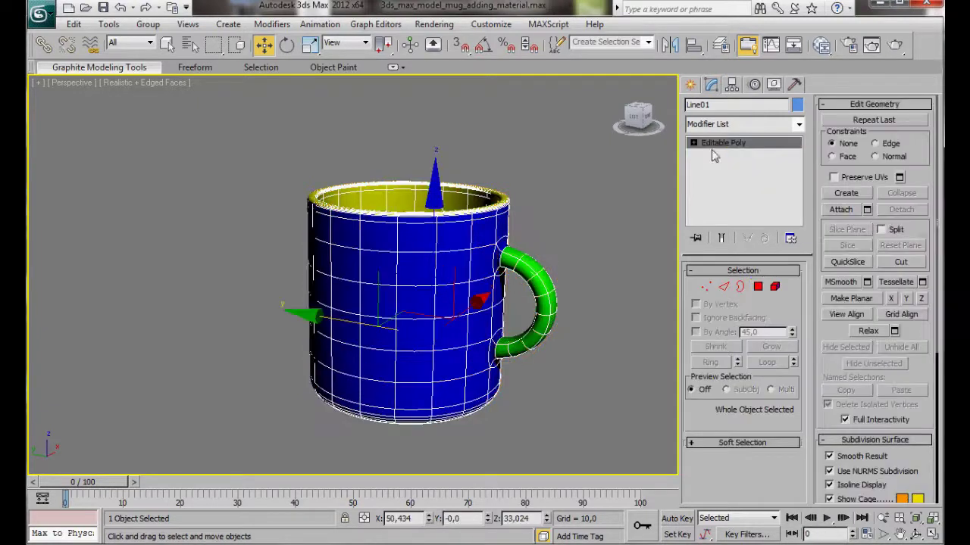
click(242, 141)
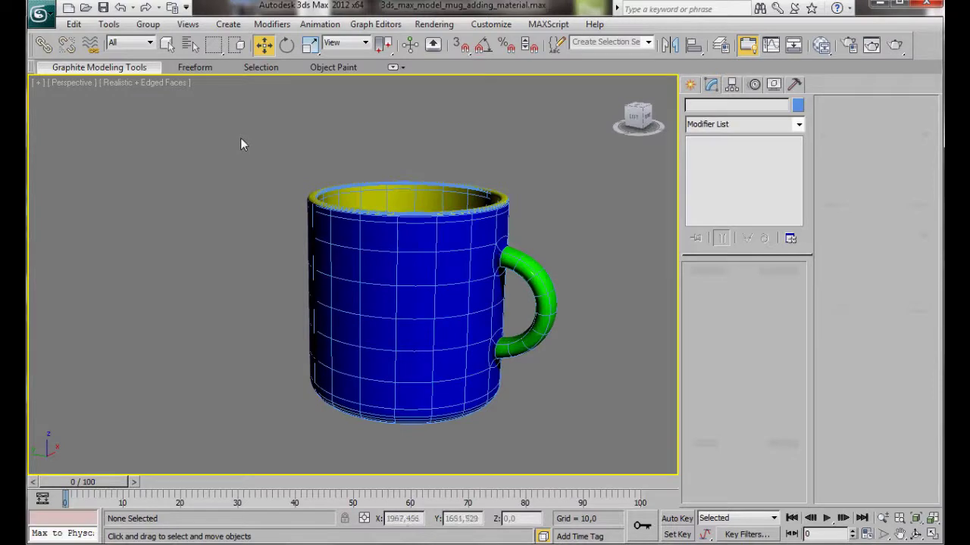
key(F4)
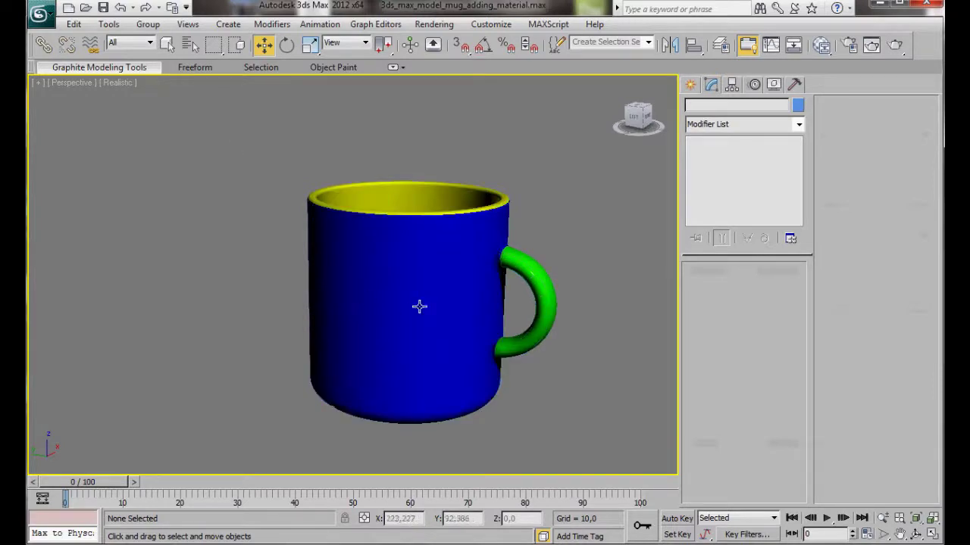
alt+middle_drag(417, 294, 390, 292)
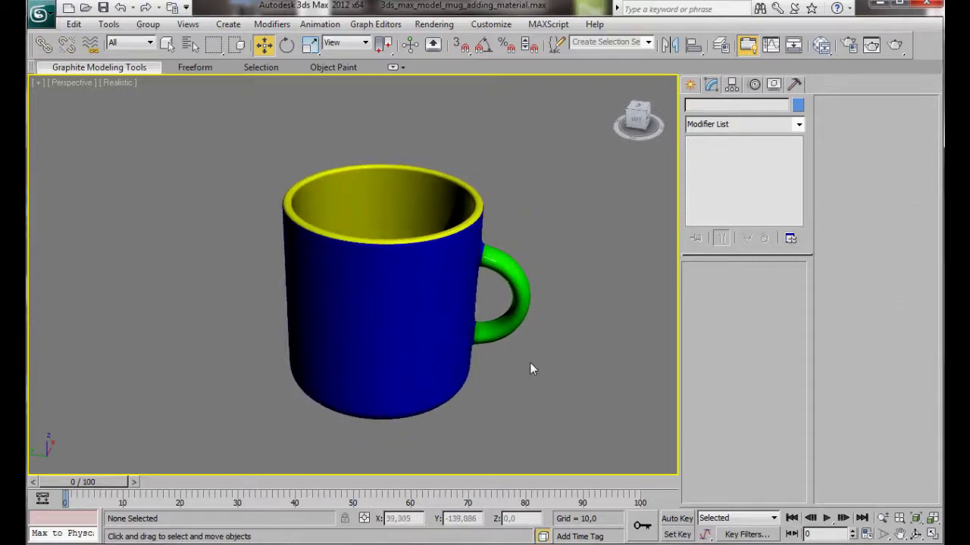
mouse_move(416, 313)
alt+middle_down()
mouse_move(396, 296)
mouse_move(386, 301)
mouse_move(432, 324)
alt+middle_up()
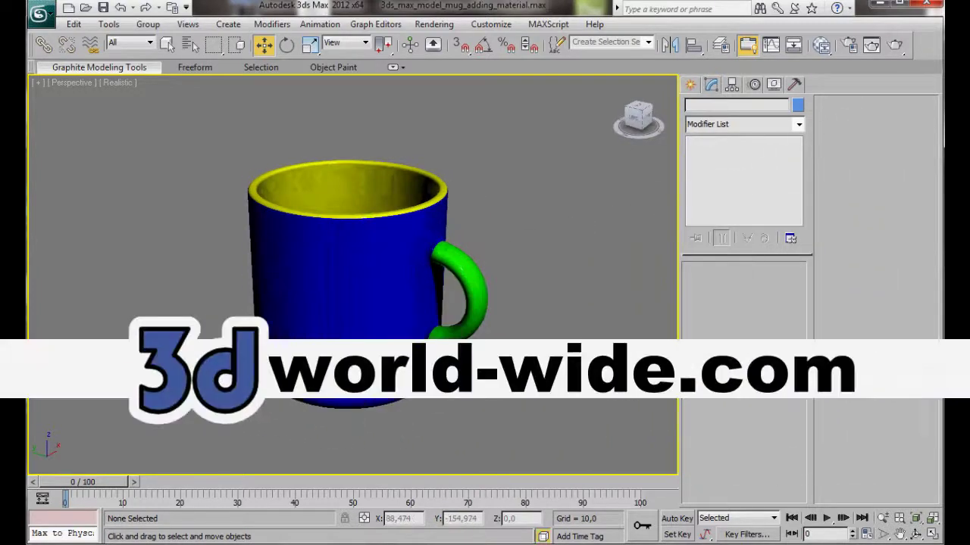